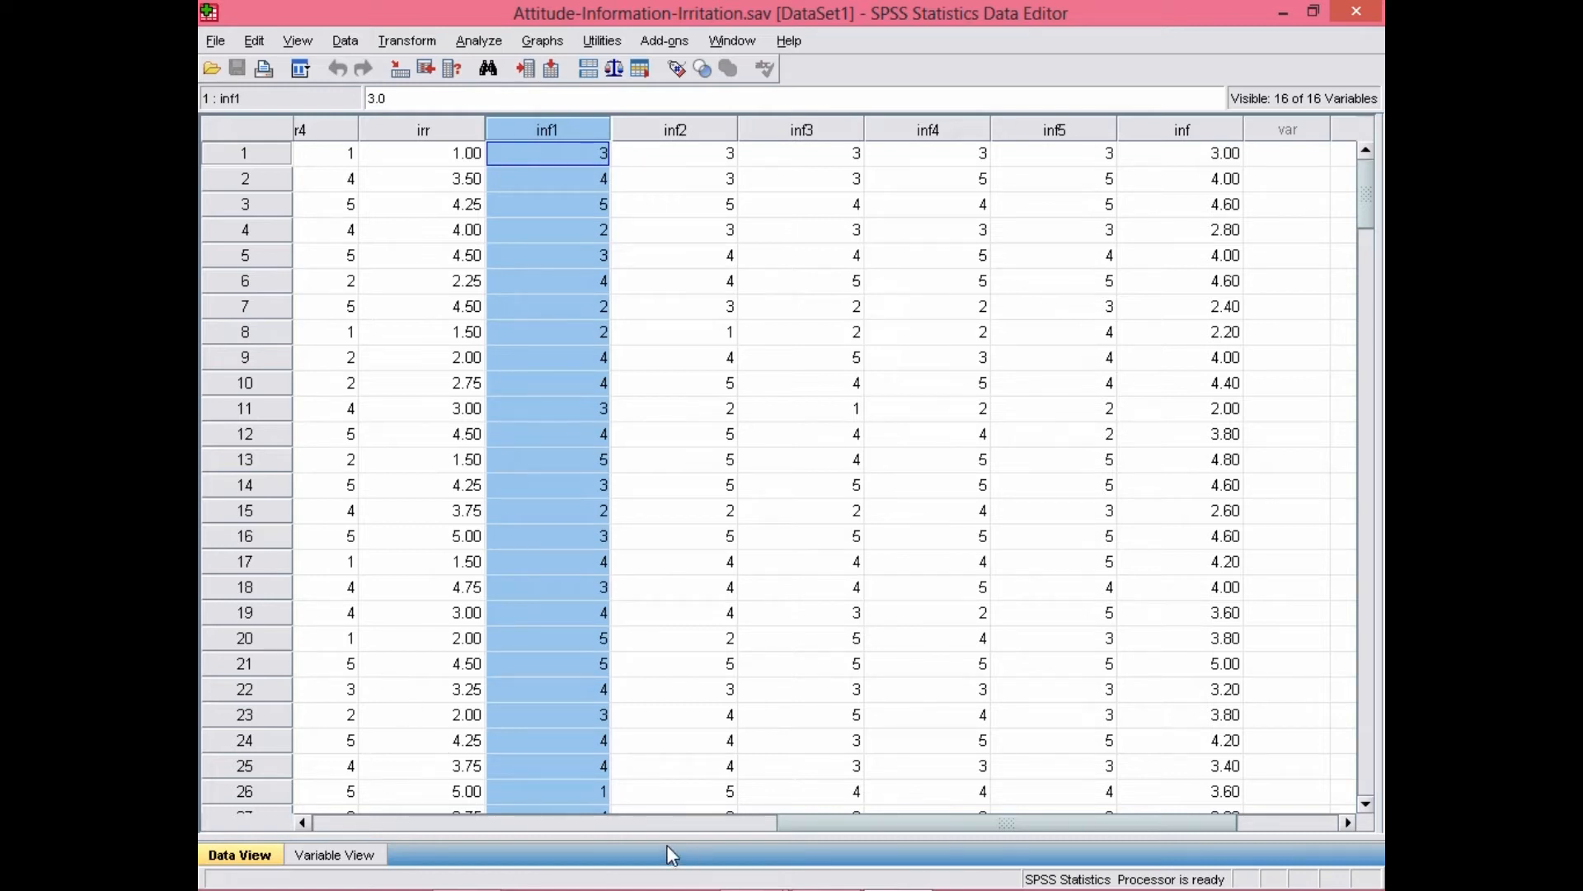
# Set up a Descriptives analysis with irr and inf as the variables.
pyautogui.click(637, 824)
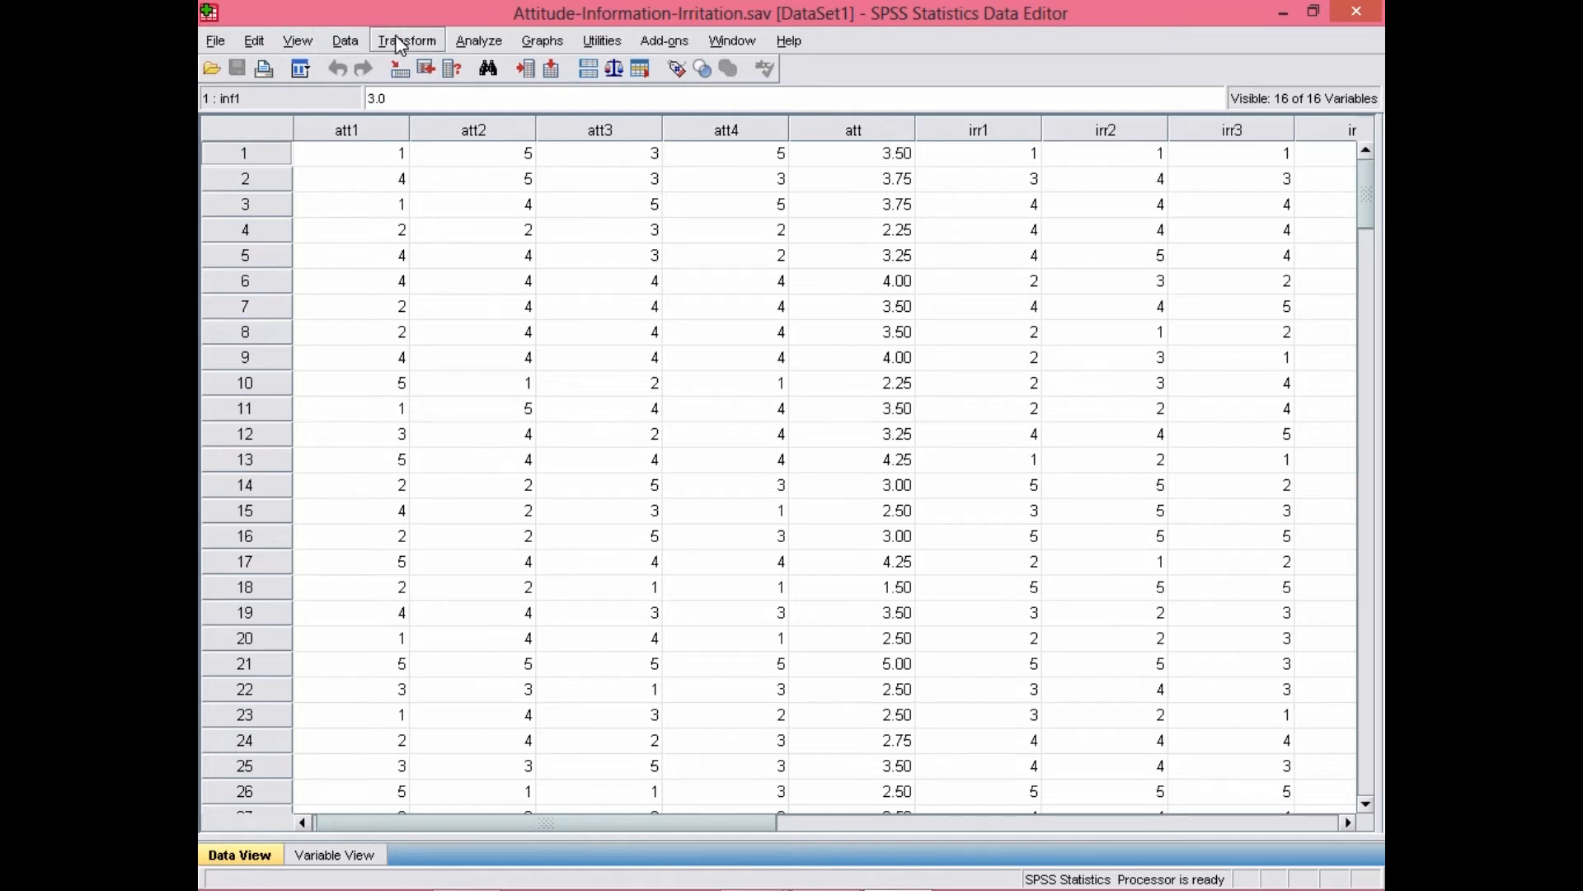
pyautogui.click(478, 40)
pyautogui.moveTo(532, 97)
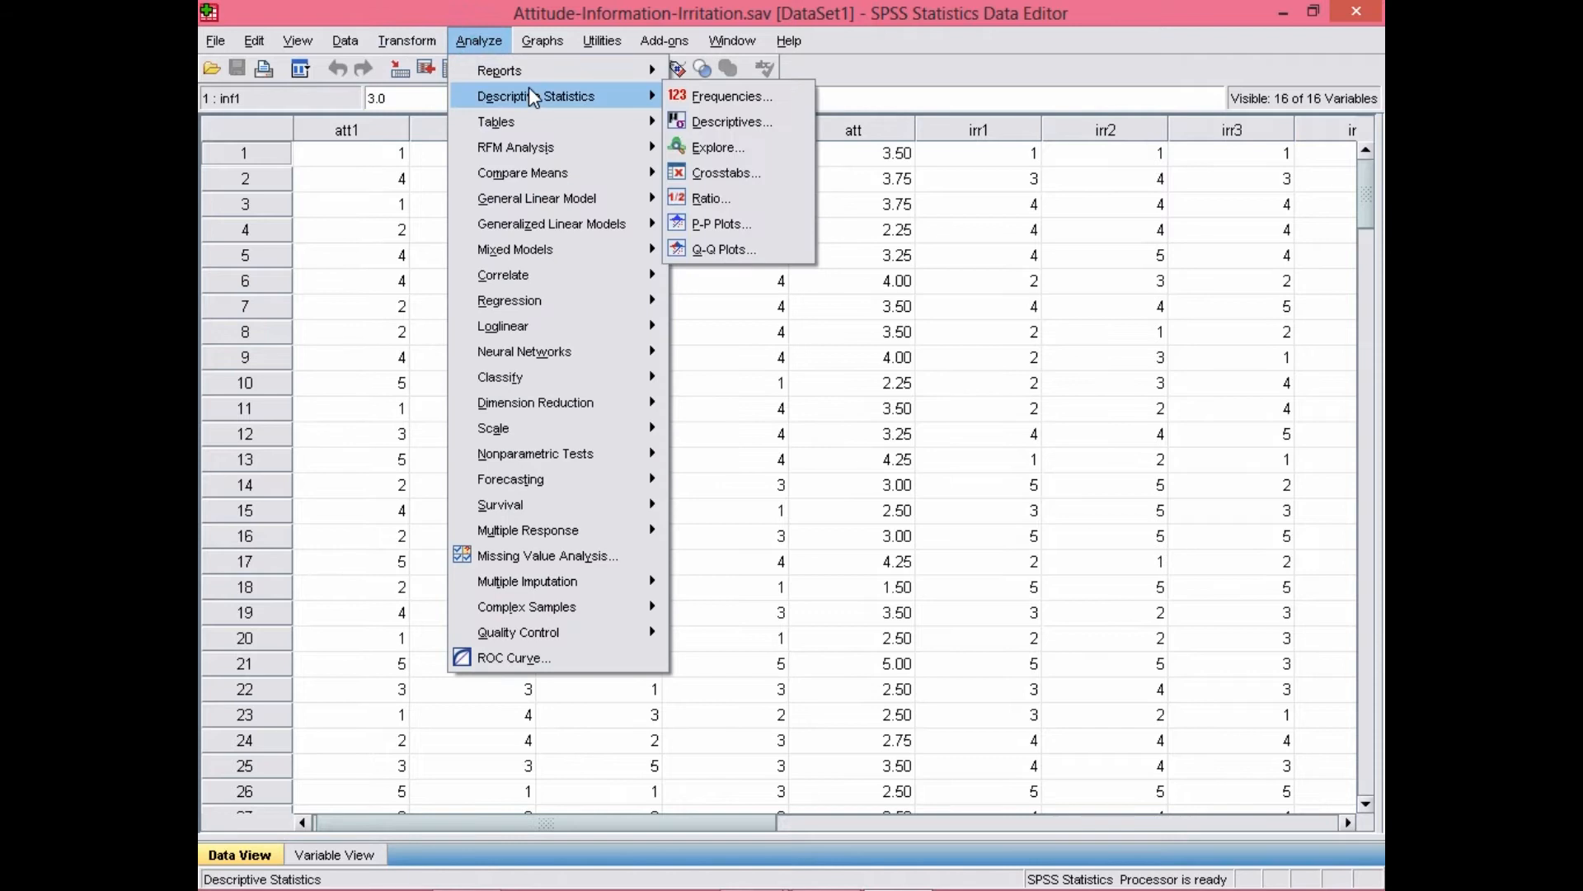
pyautogui.click(699, 120)
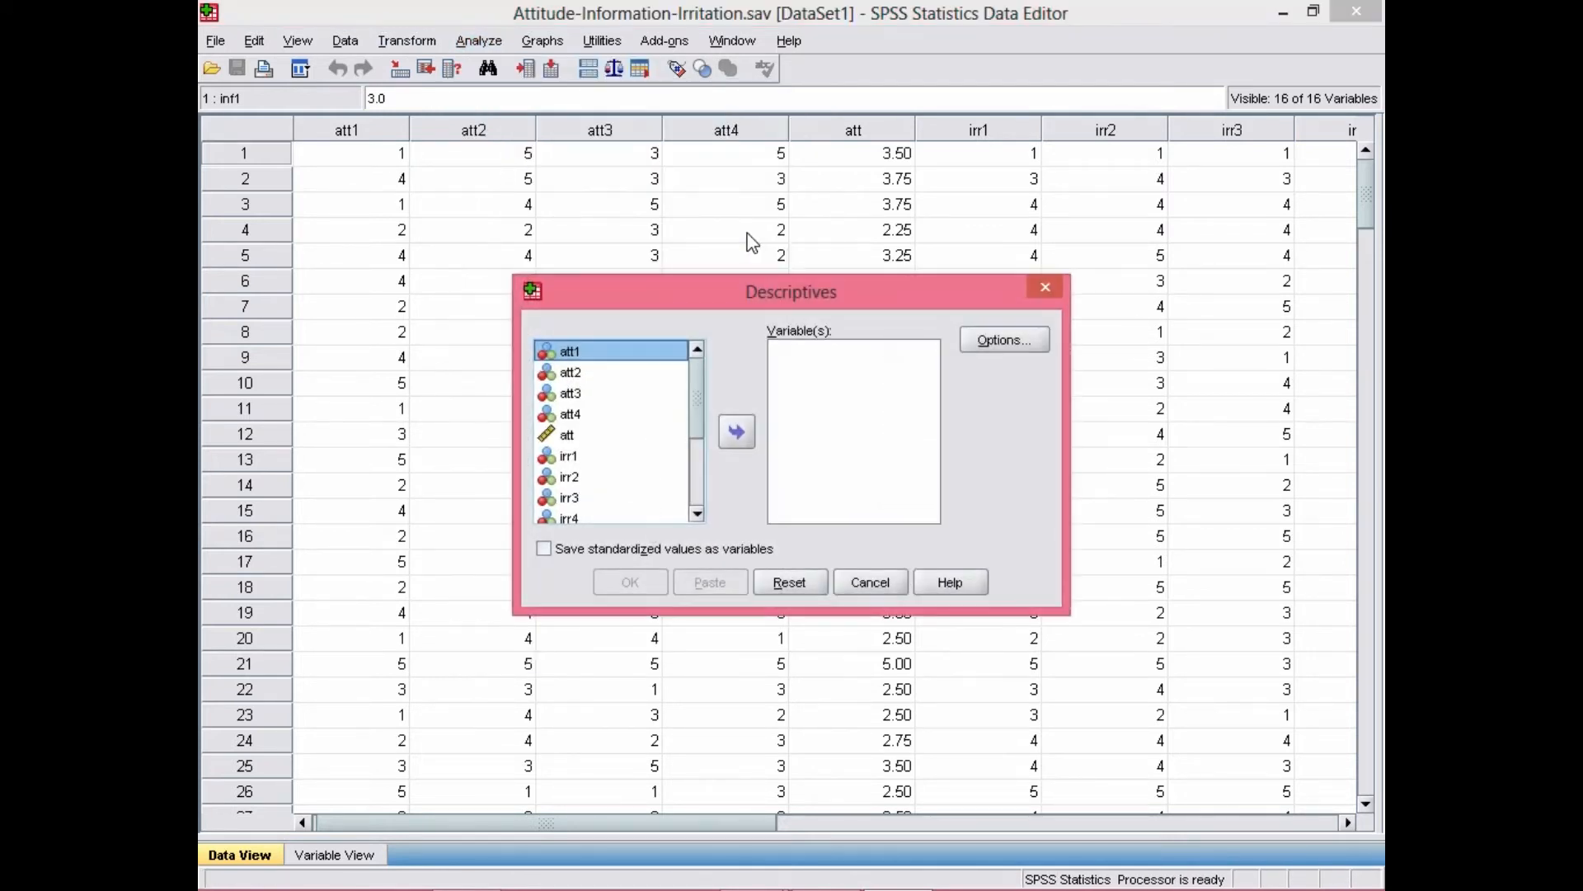
pyautogui.moveTo(720, 291); pyautogui.dragTo(660, 183)
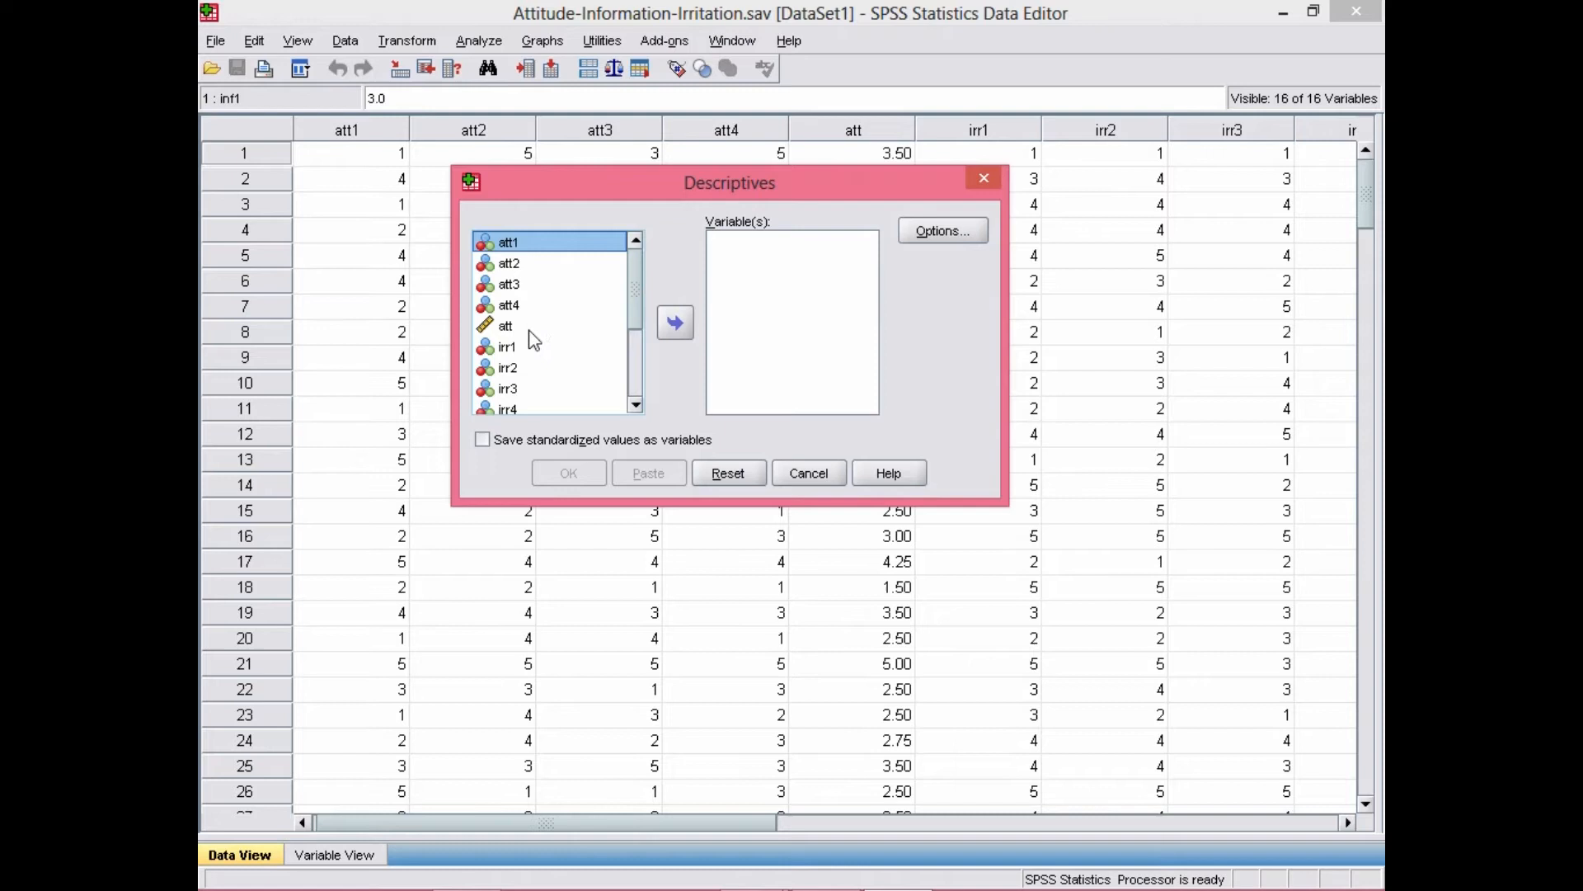
pyautogui.moveTo(640, 269); pyautogui.dragTo(632, 355)
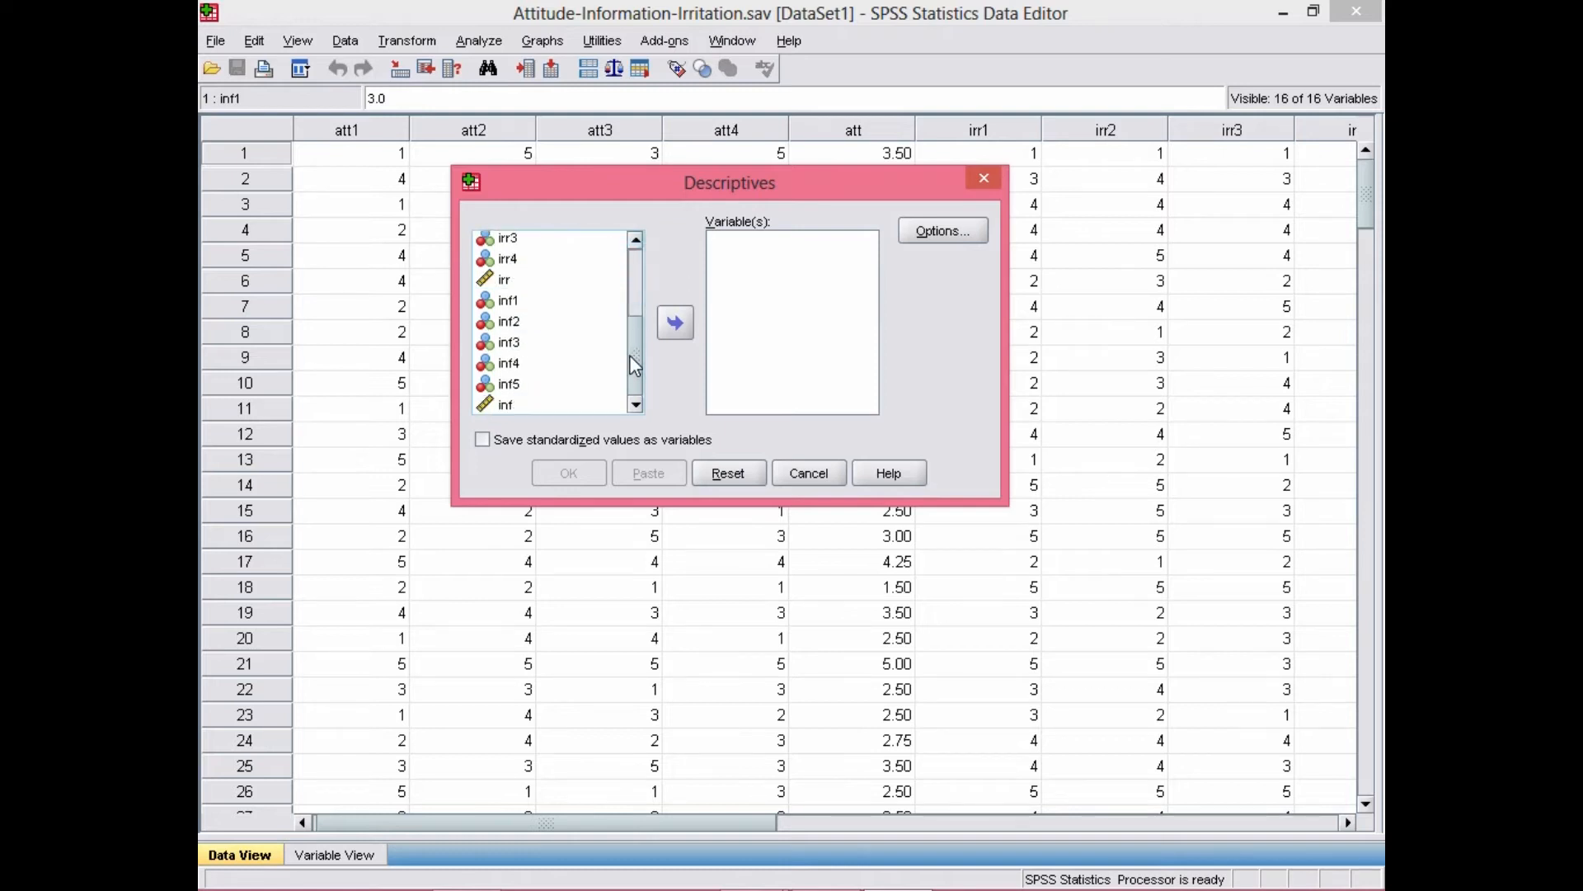
pyautogui.click(501, 280)
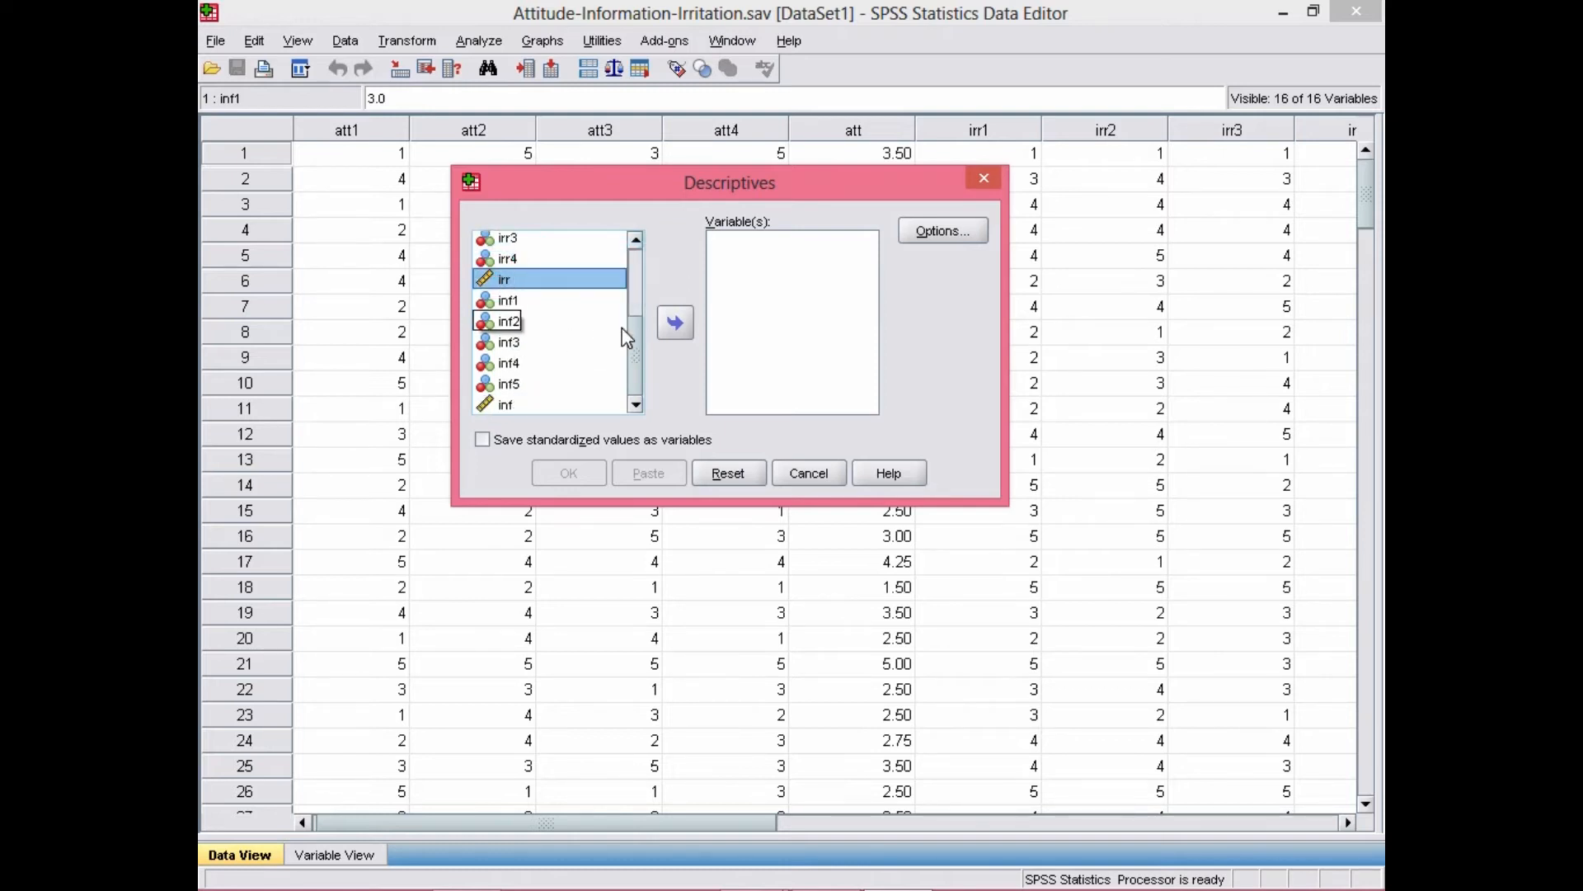
pyautogui.click(543, 273)
pyautogui.keyDown('ctrl'); pyautogui.click(499, 404); pyautogui.keyUp('ctrl')
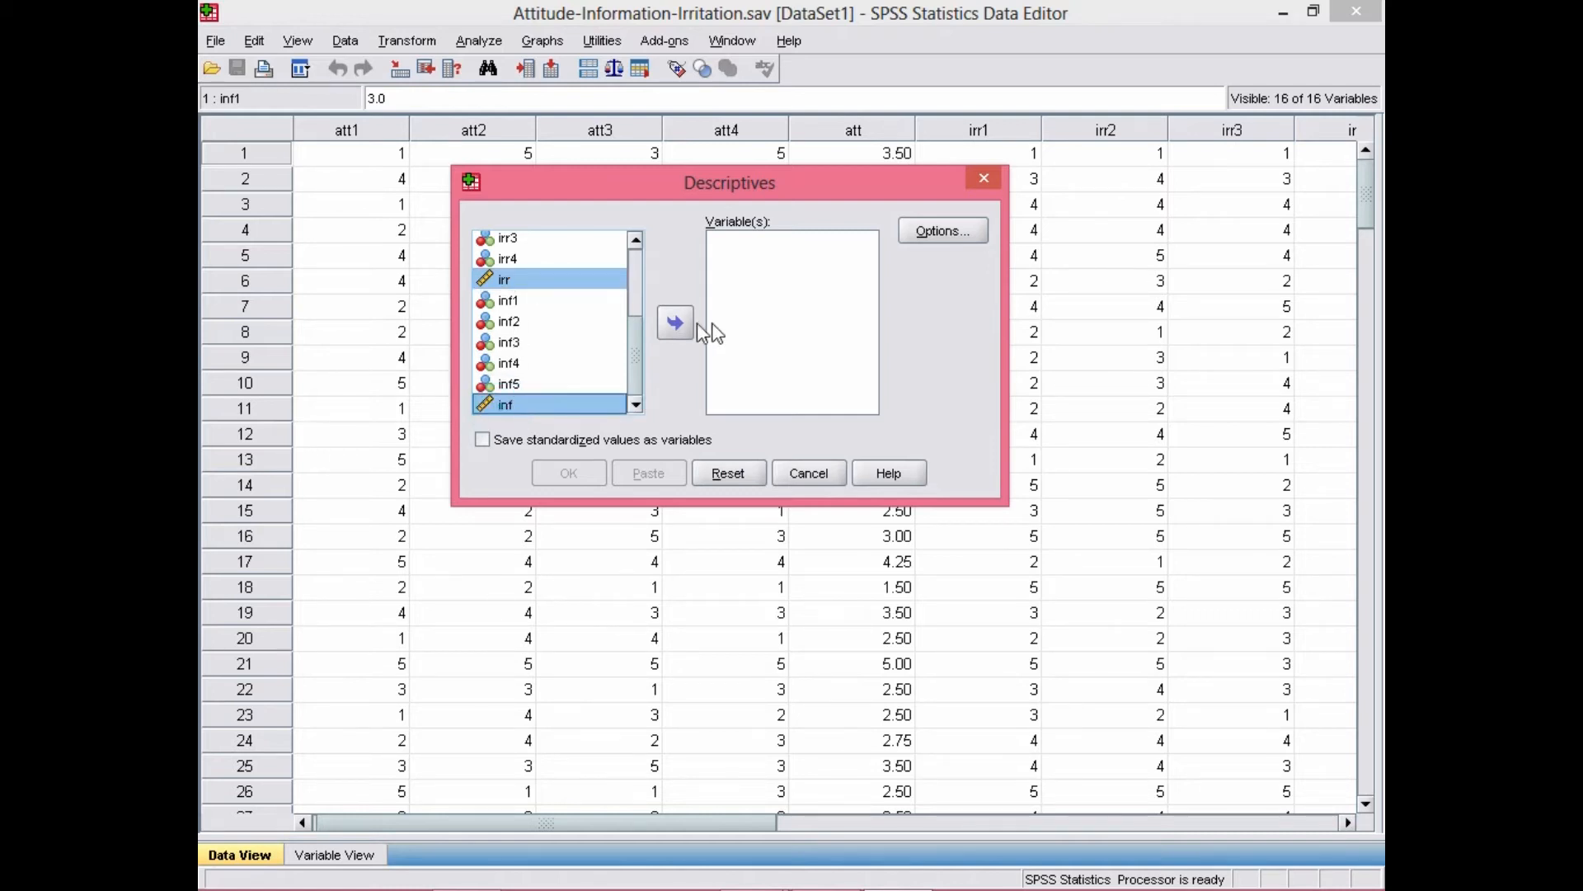
pyautogui.click(675, 327)
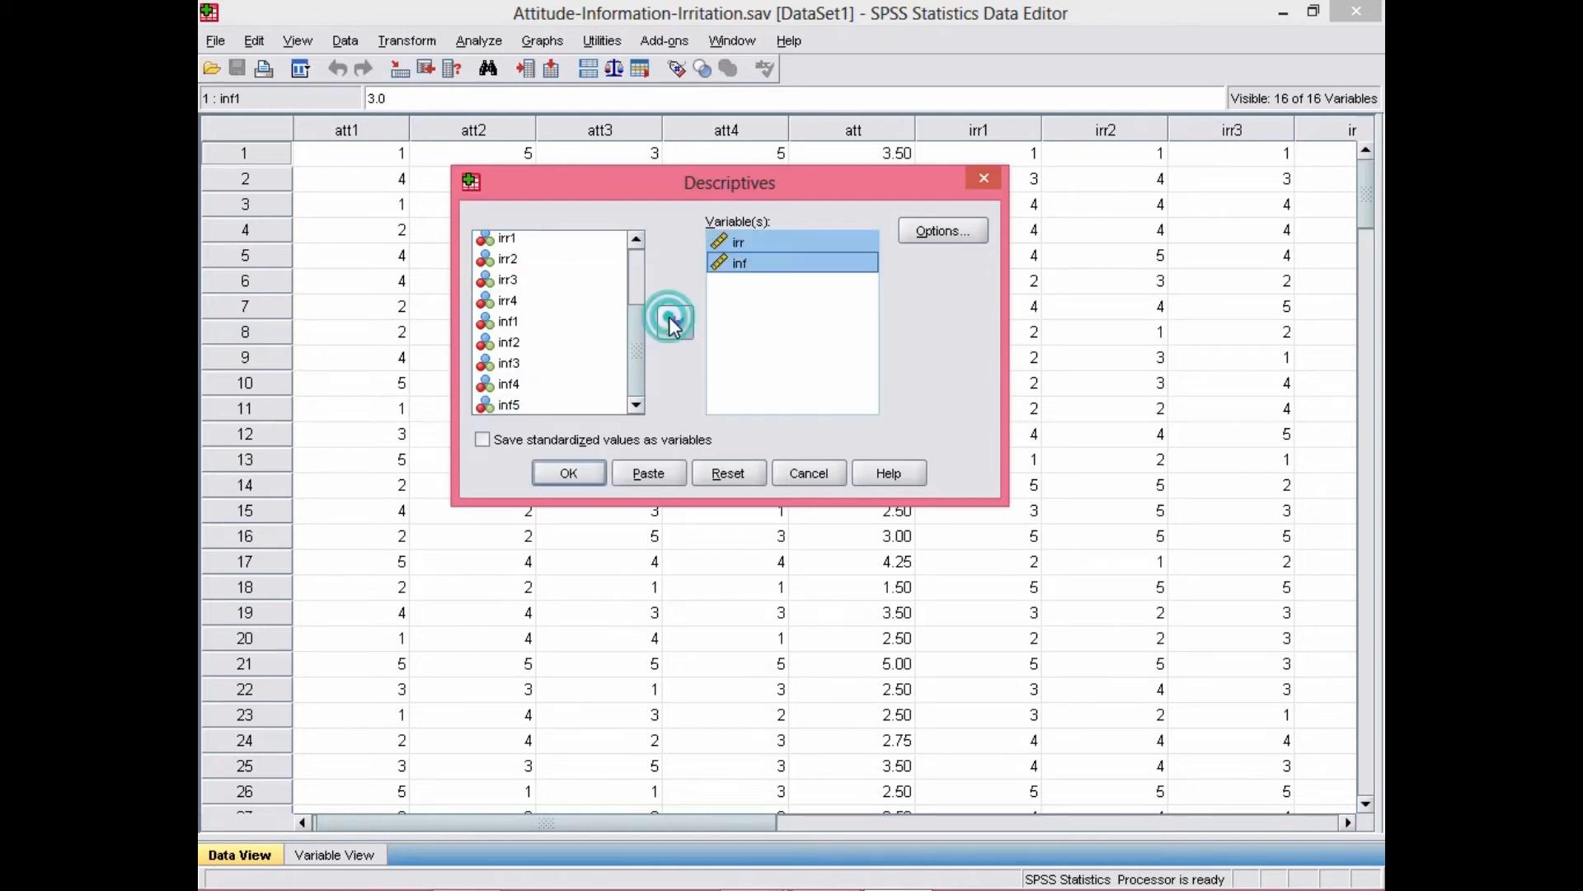
# Save standardized values of irr and inf as variables by running the Descriptives analysis, and return to the data.
pyautogui.click(483, 441)
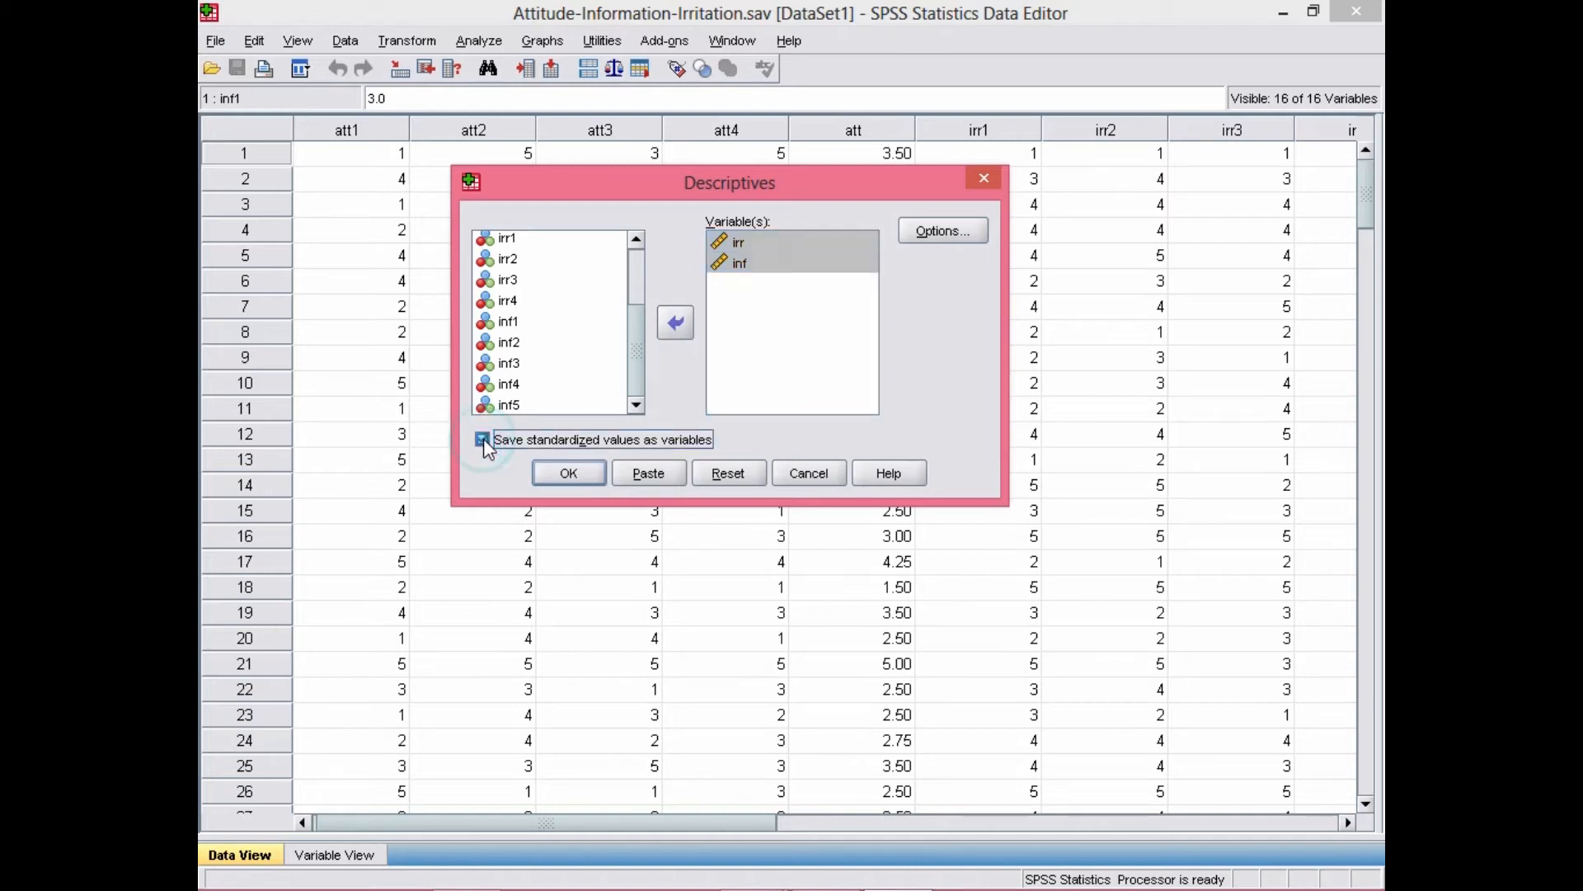
pyautogui.click(561, 477)
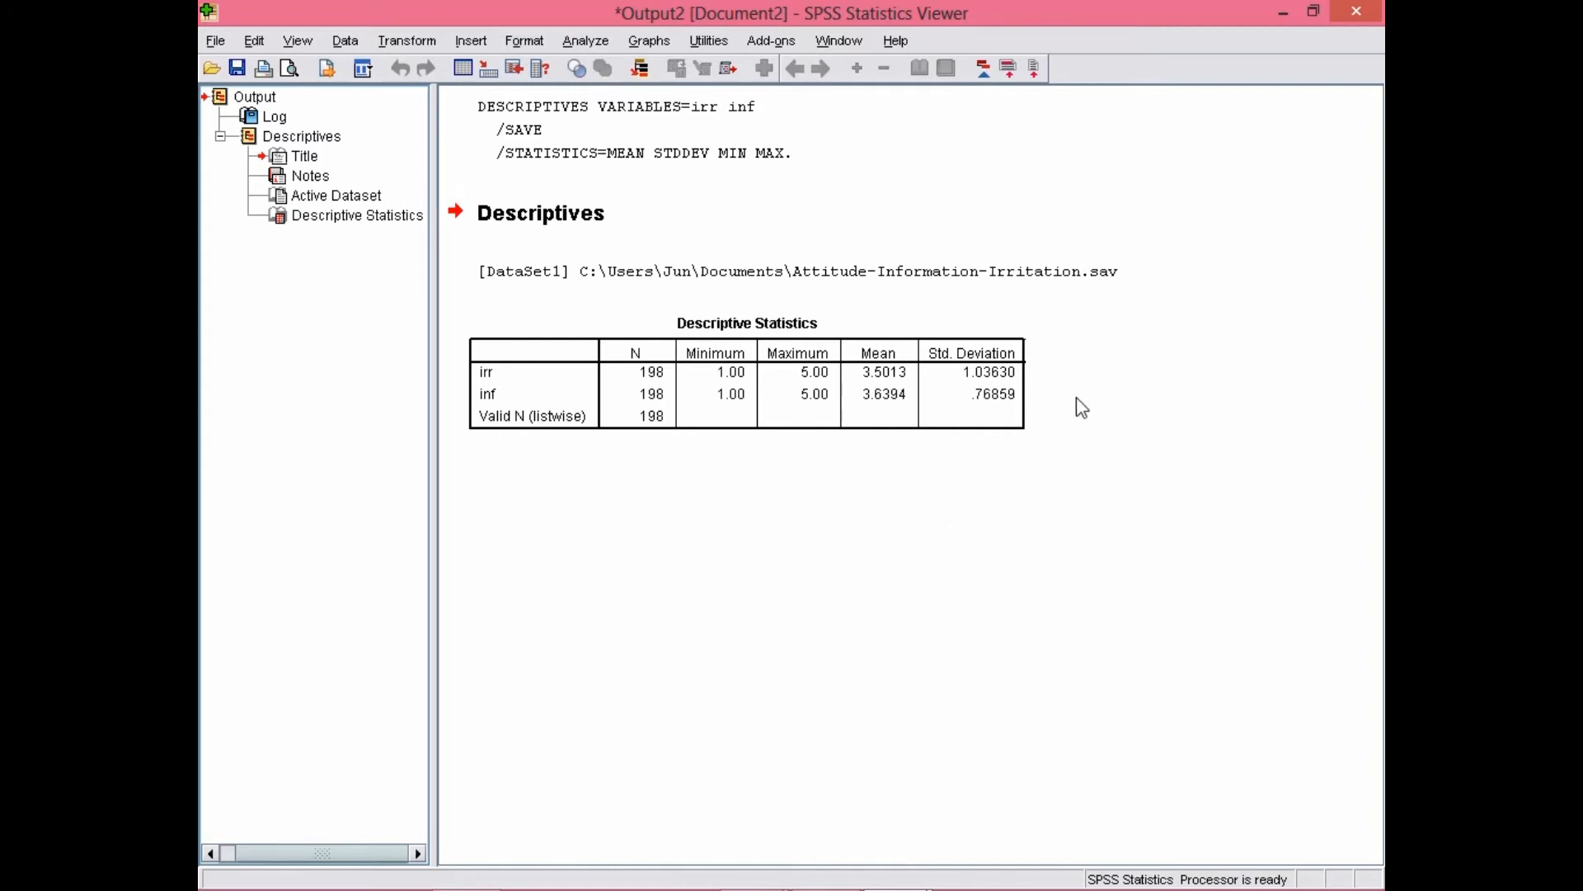
pyautogui.click(1283, 13)
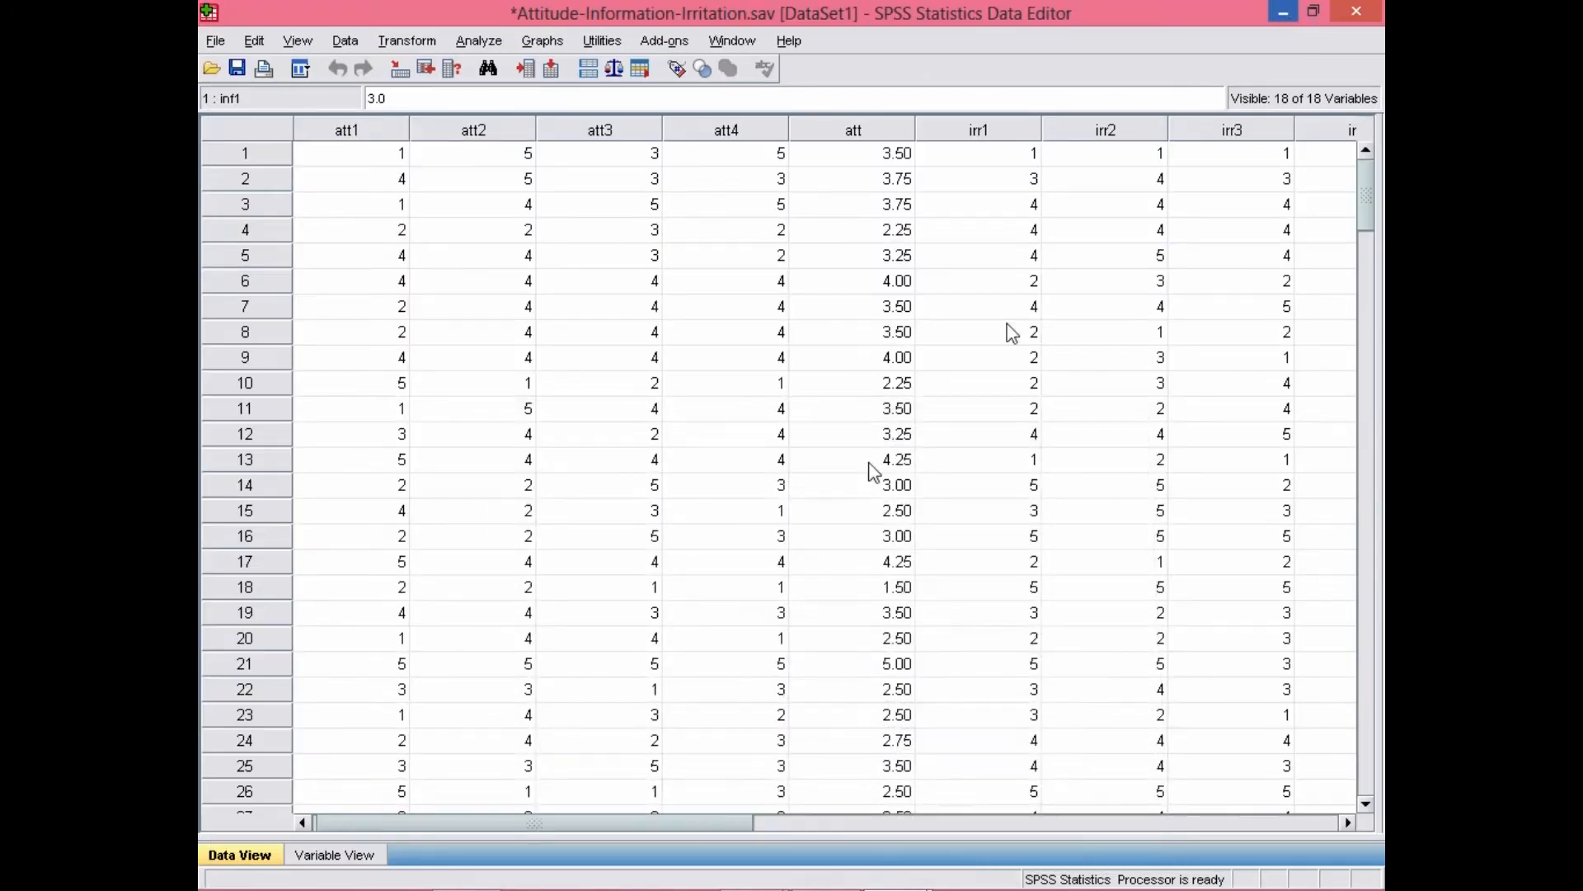
# Examine the standardized Zirr and Zinf columns at the end of the dataset and the empty column beside them.
pyautogui.moveTo(643, 823); pyautogui.dragTo(1264, 802)
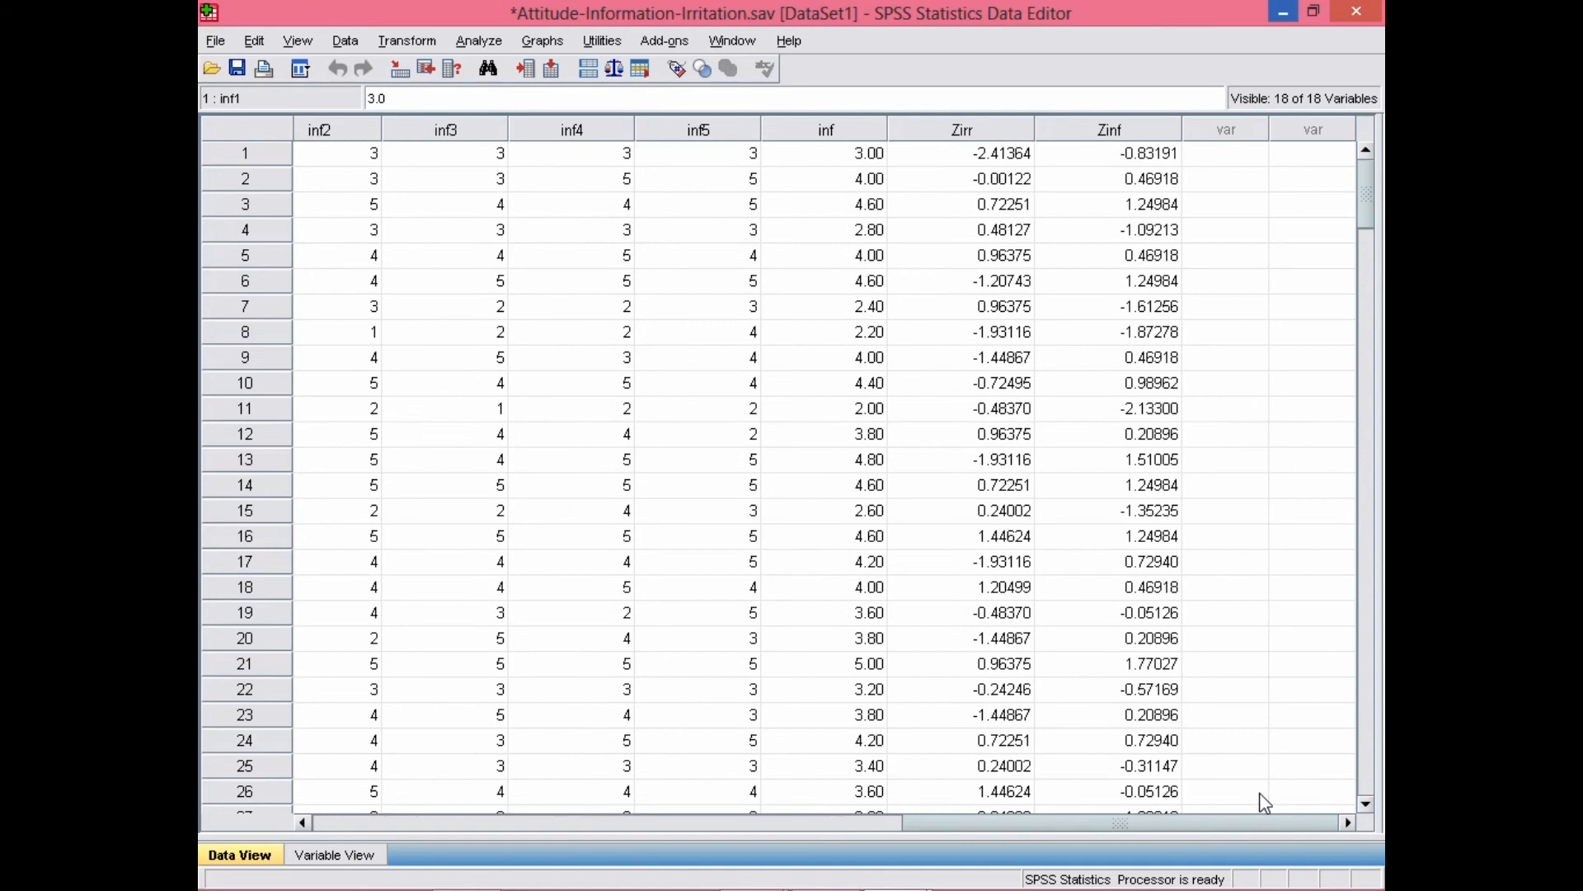
pyautogui.click(992, 132)
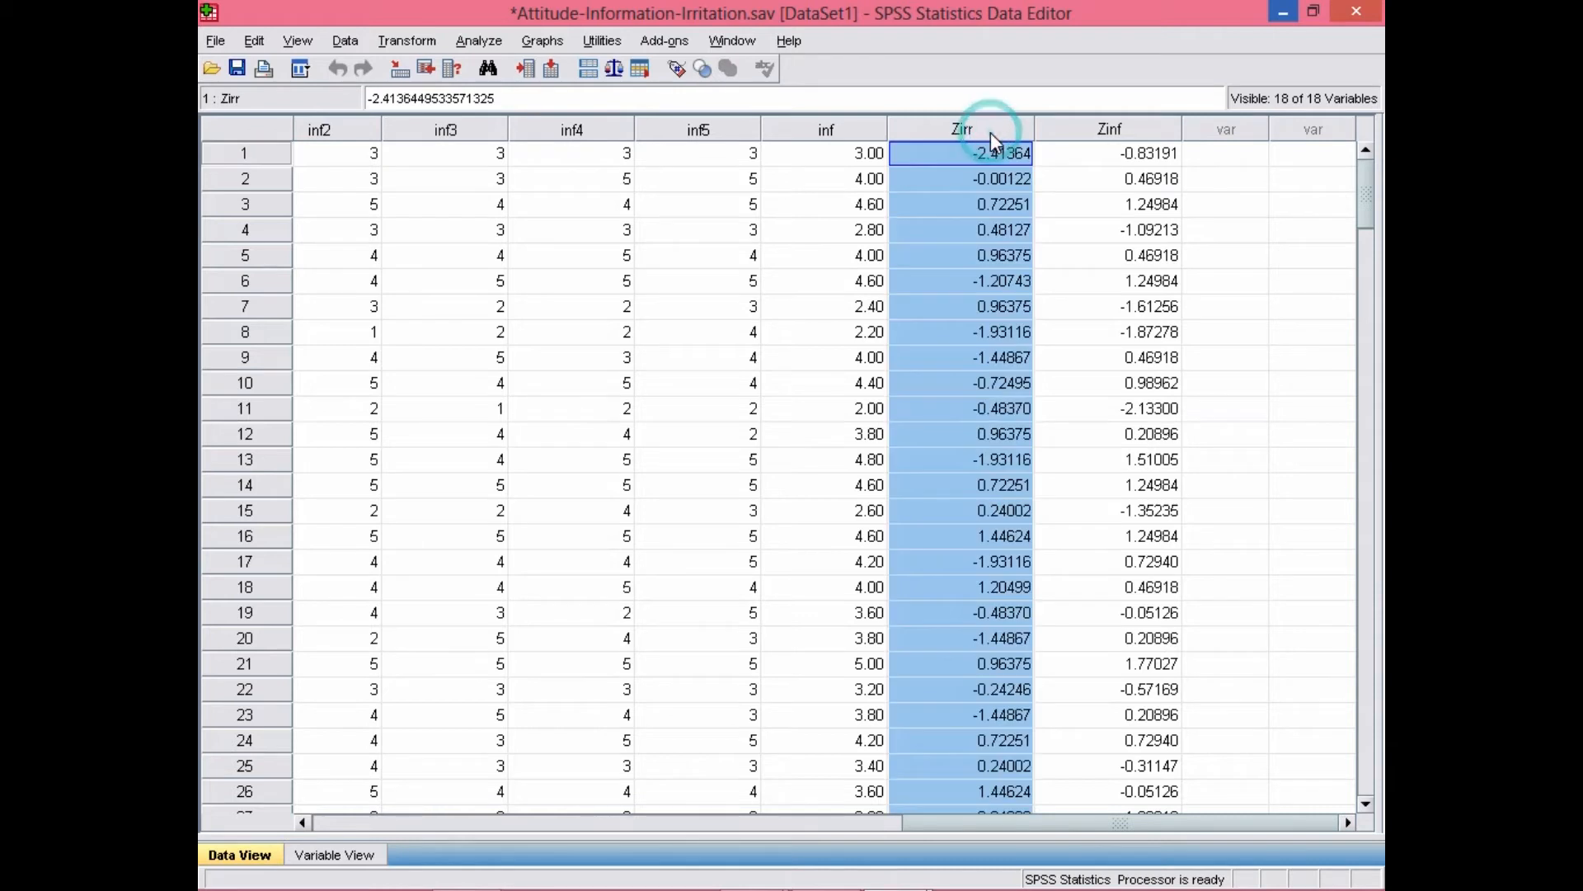
pyautogui.click(1105, 134)
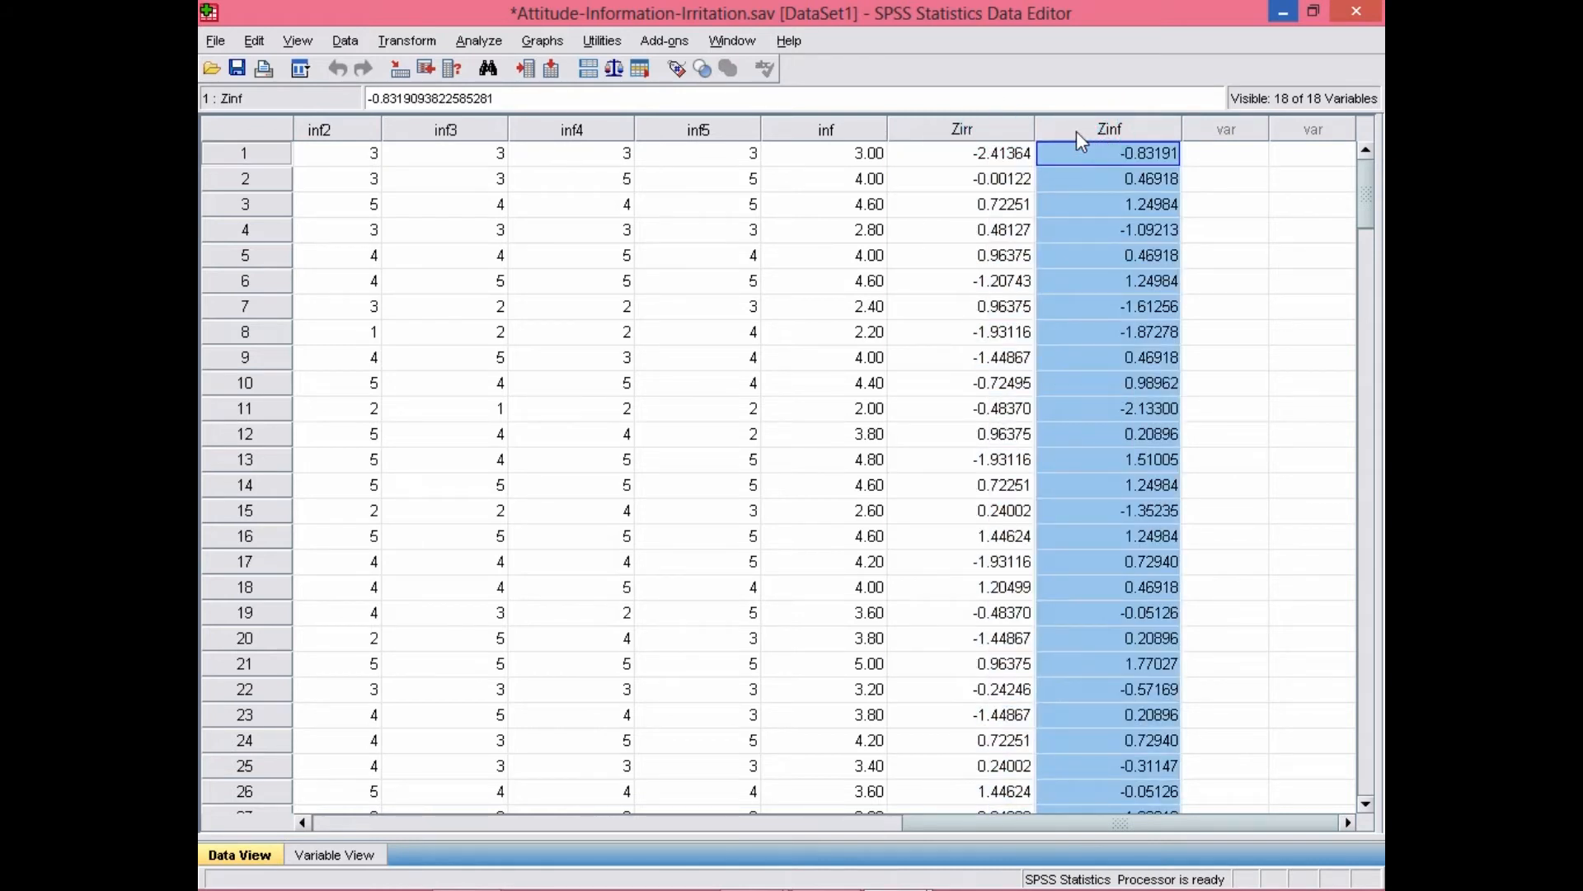
pyautogui.scroll(-7, 1006, 388)
pyautogui.scroll(3, 1010, 388)
pyautogui.scroll(4, 1010, 386)
pyautogui.click(1208, 176)
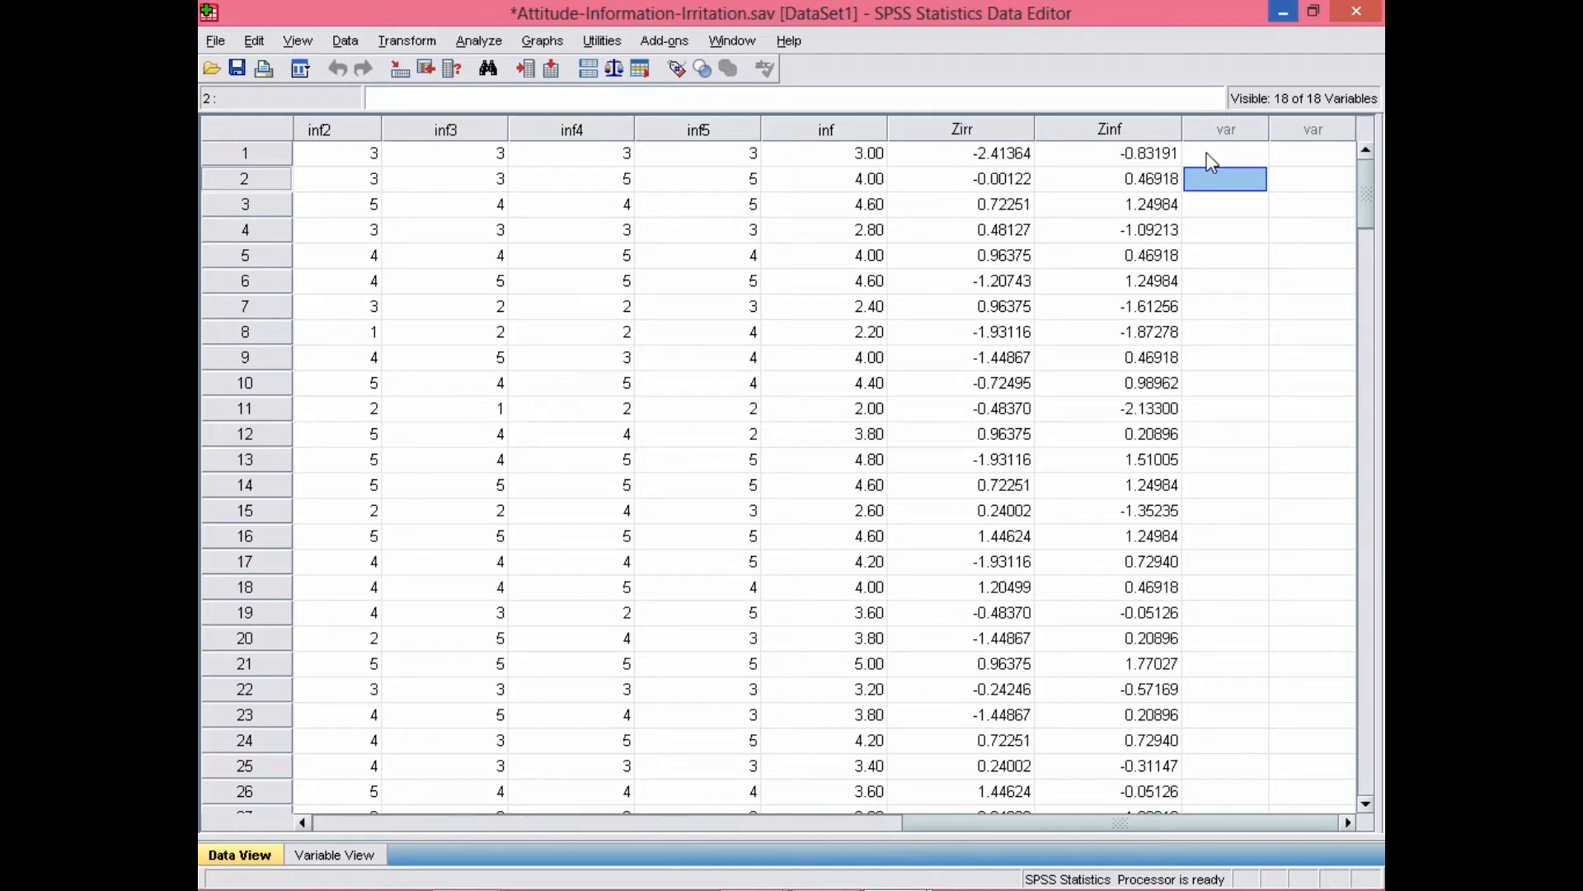
pyautogui.click(1204, 153)
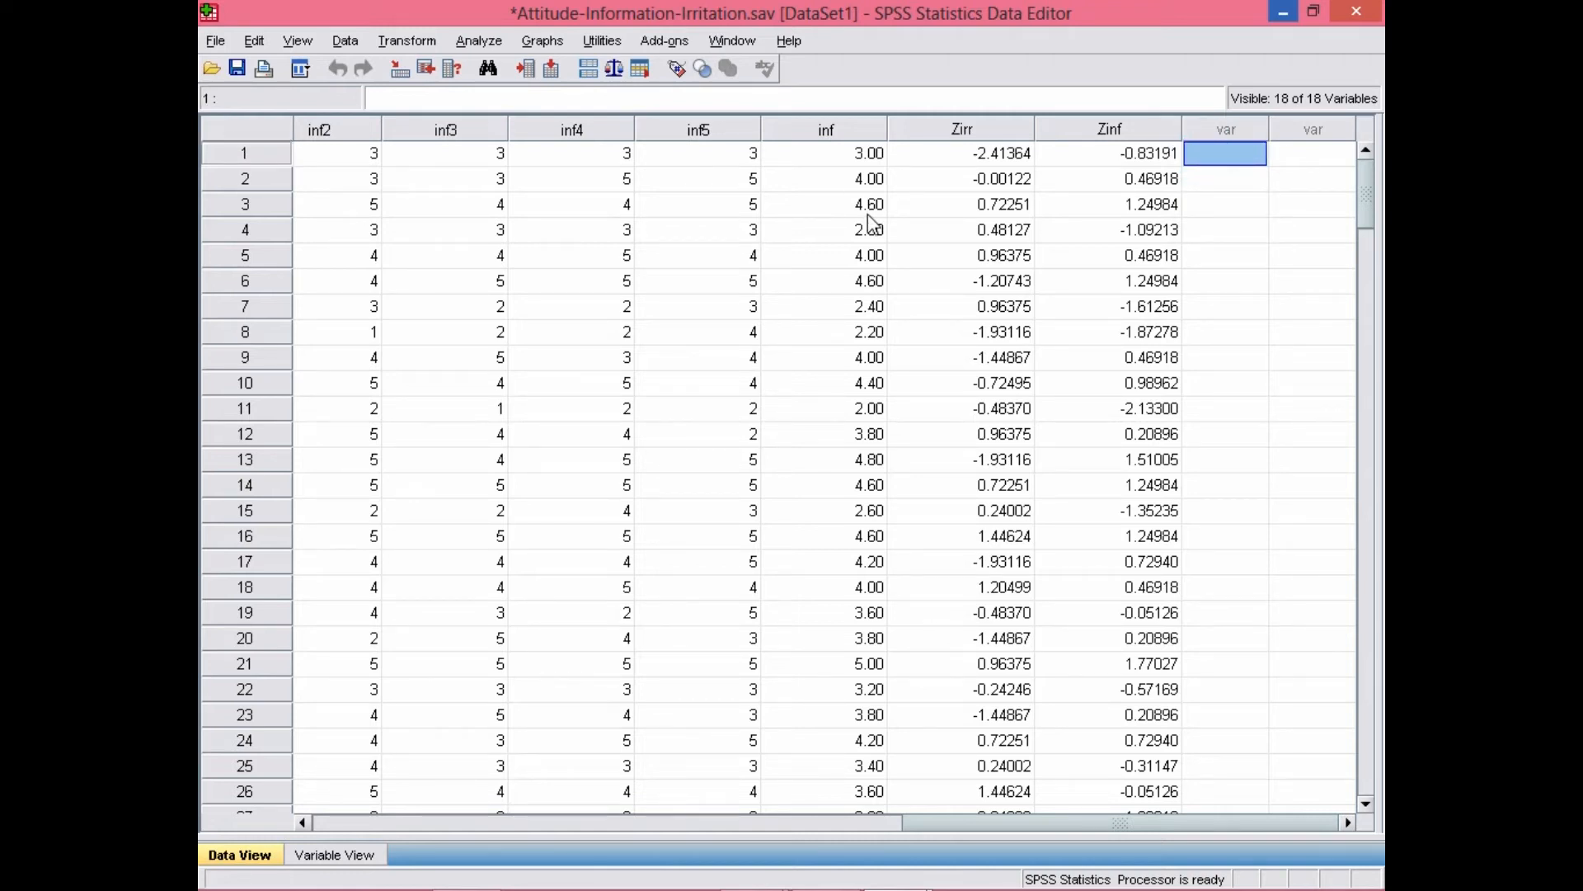
# Start computing a new variable with Interaction_Term as its target name.
pyautogui.click(398, 43)
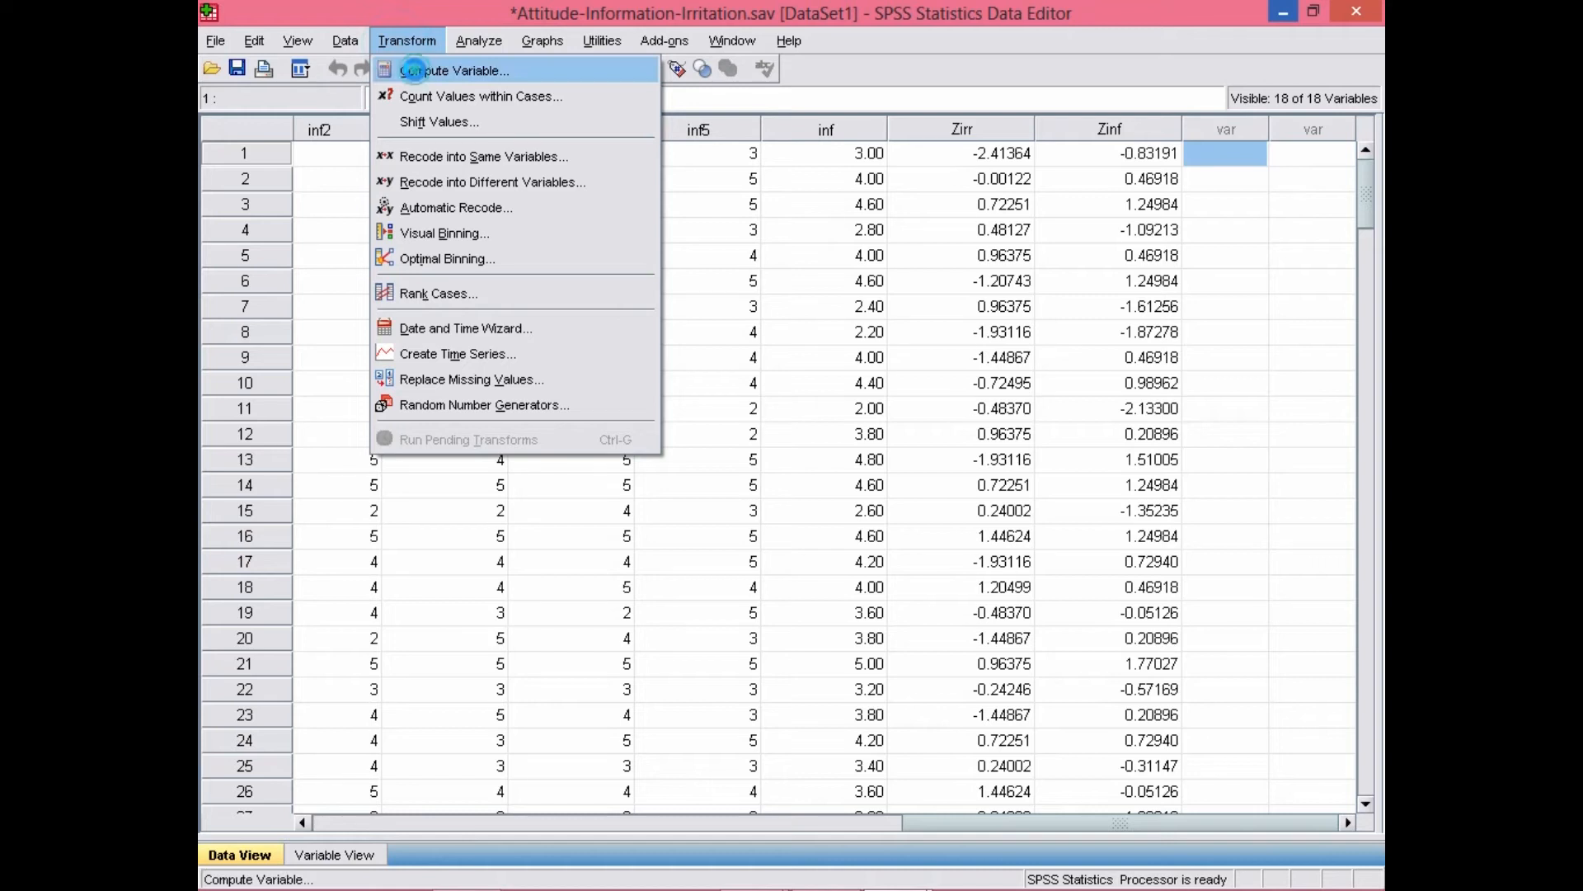
pyautogui.click(414, 70)
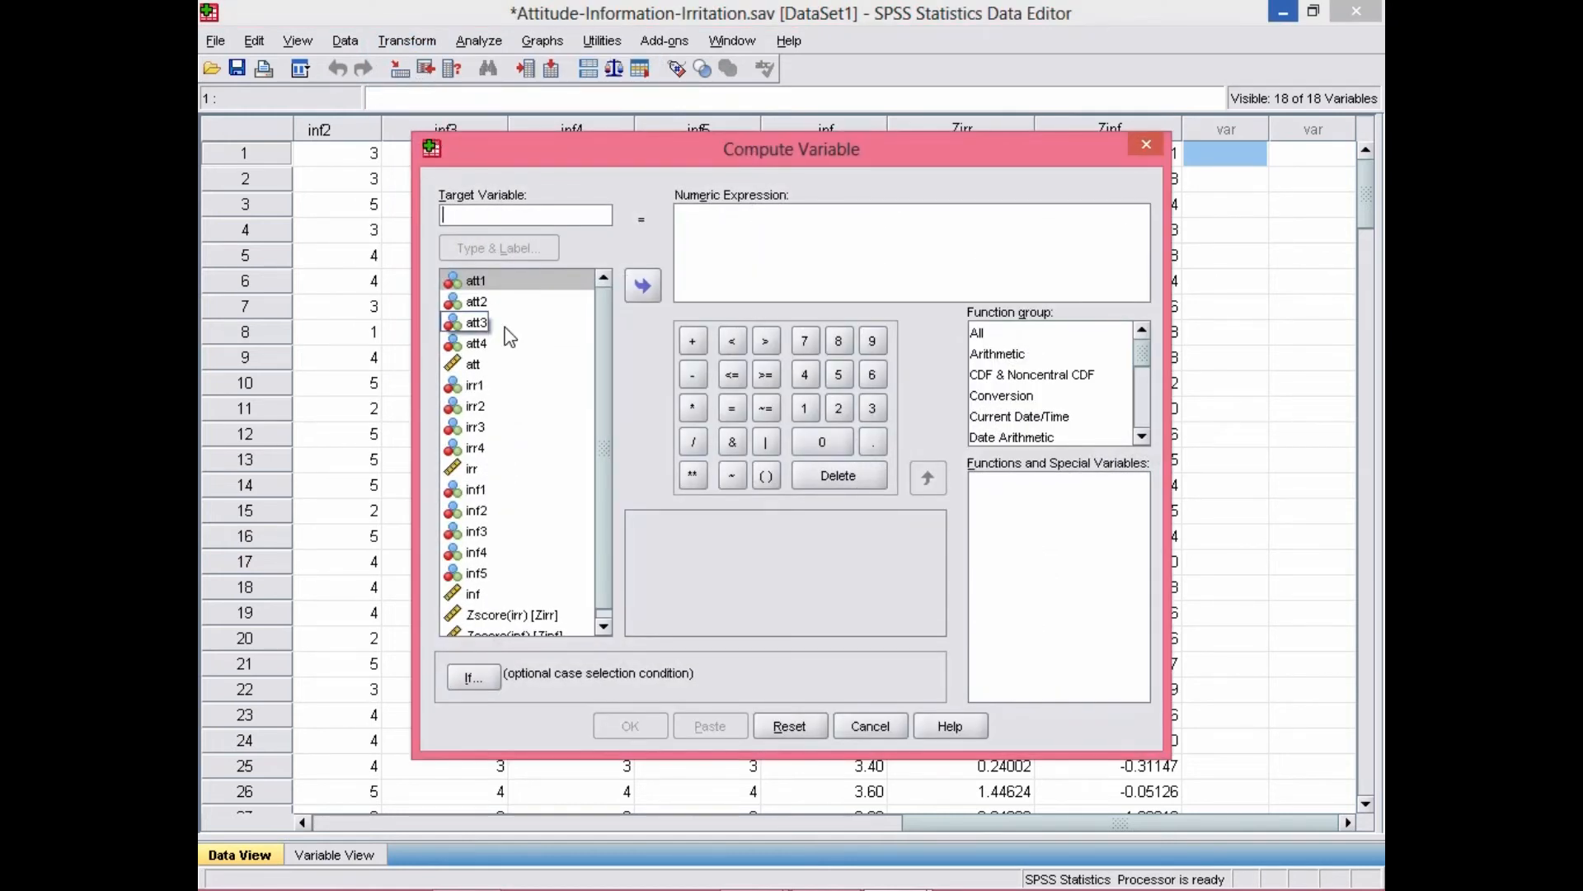
pyautogui.write('Interaction')
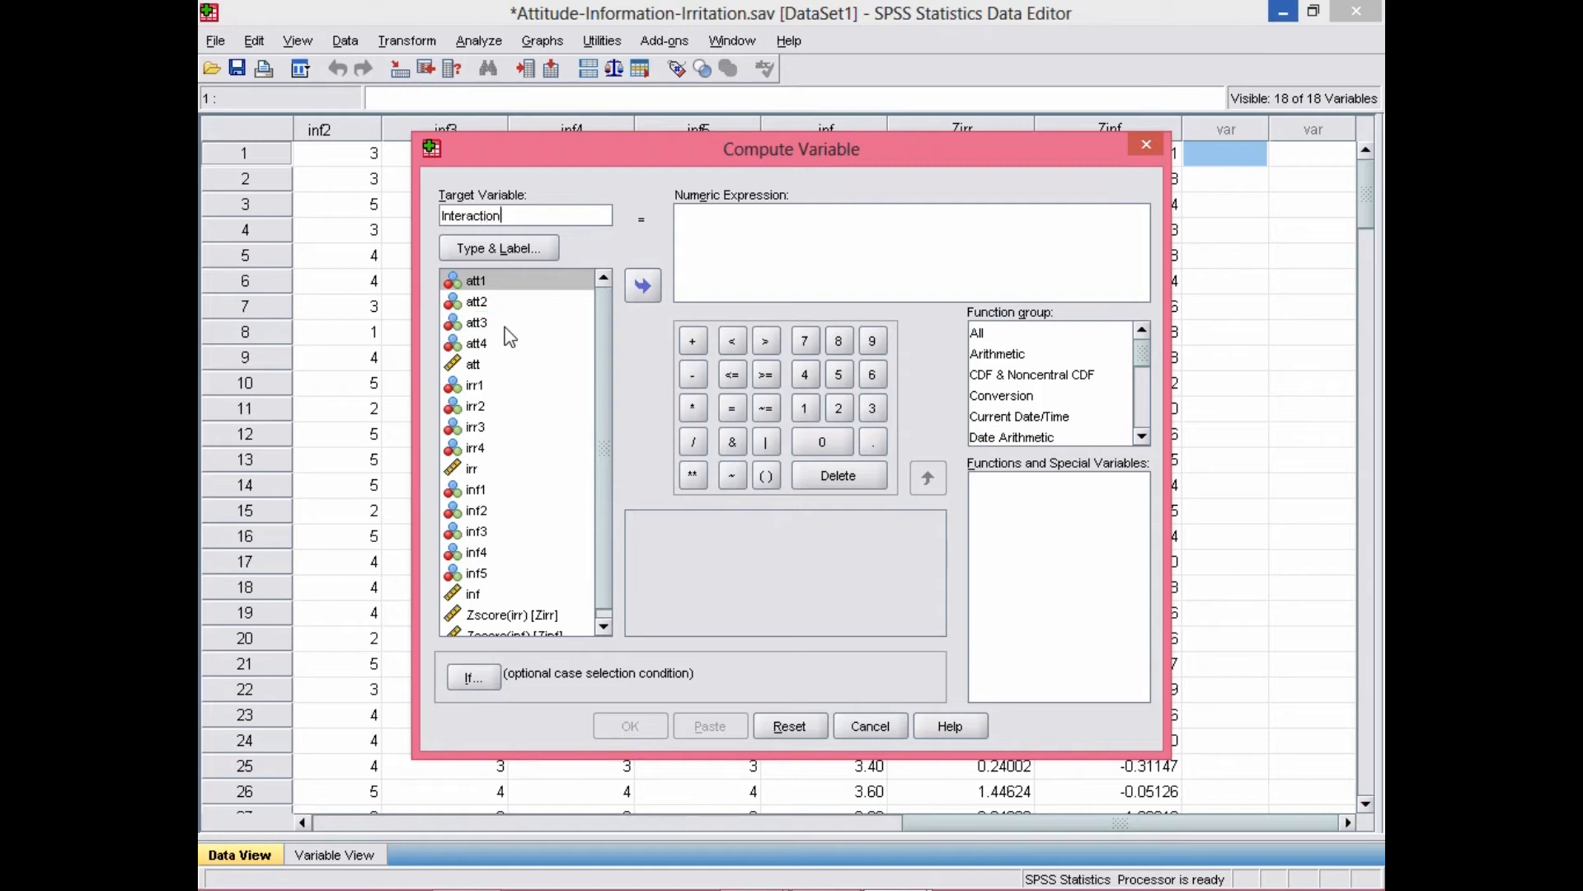
pyautogui.write('_Term')
pyautogui.scroll(-1, 600, 463)
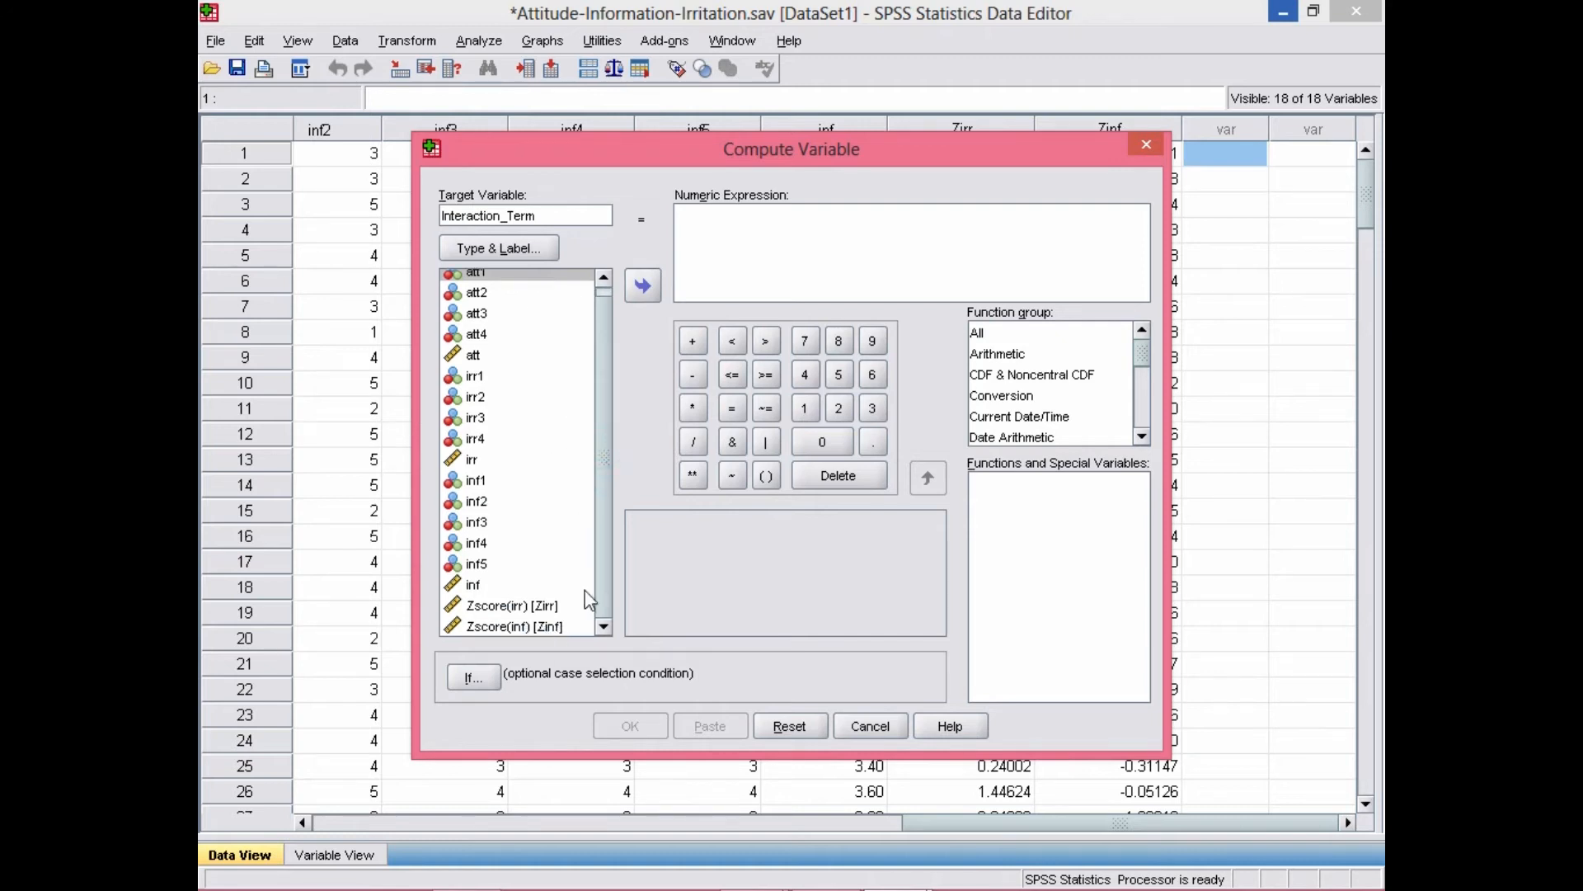
# Define the numeric expression as Zirr*Zinf, compute the variable, and view the Interaction_Term column in the data.
pyautogui.click(728, 237)
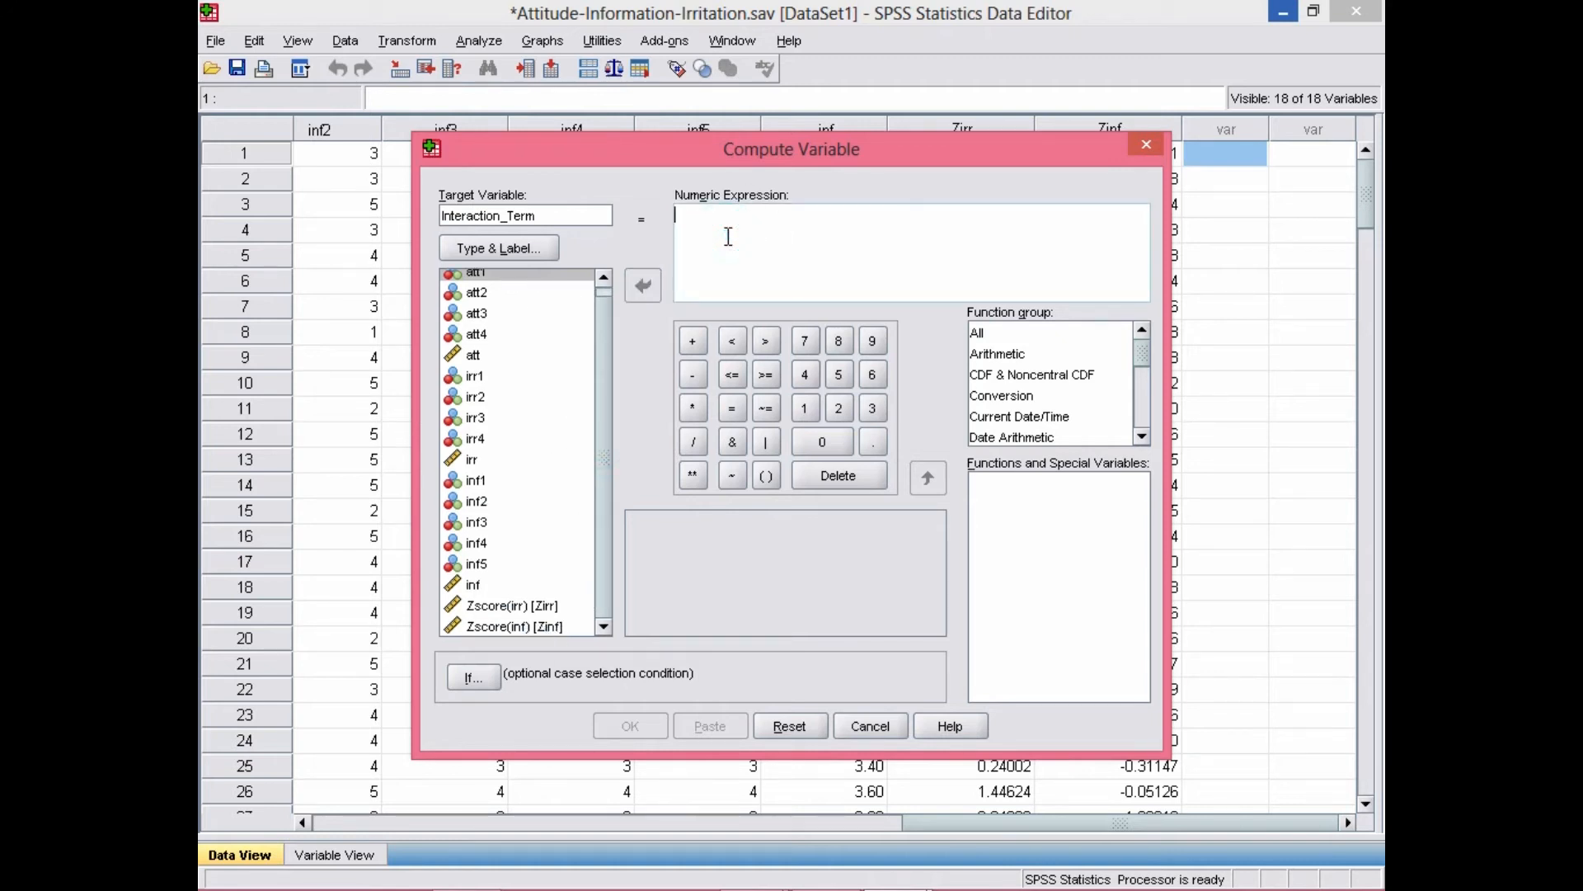
pyautogui.click(532, 609)
pyautogui.doubleClick(534, 608)
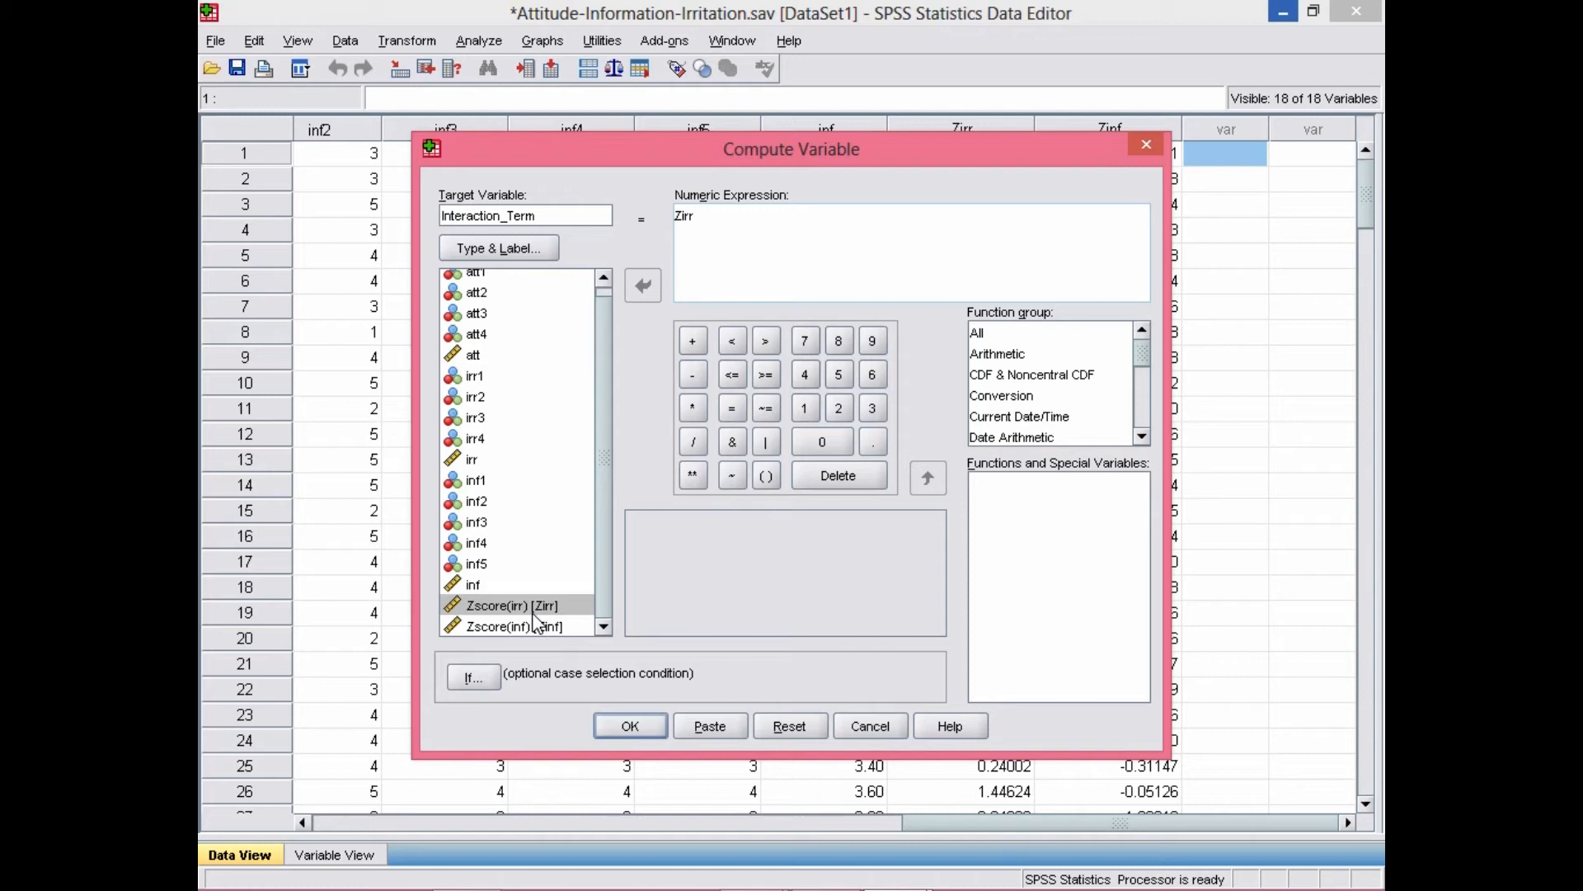
pyautogui.write('*')
pyautogui.doubleClick(526, 628)
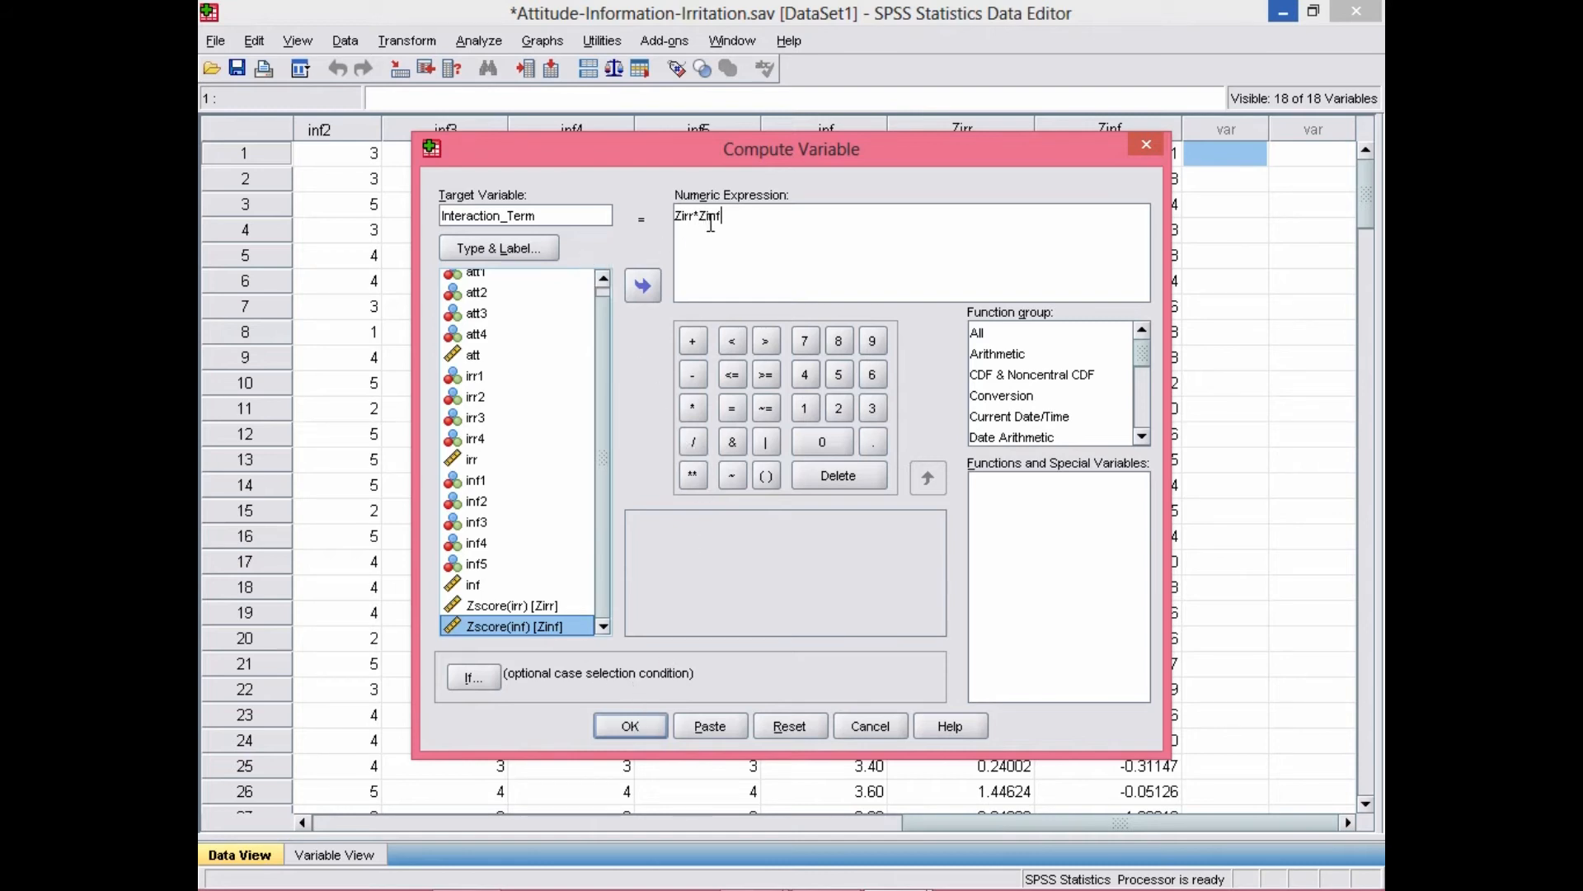
pyautogui.click(628, 726)
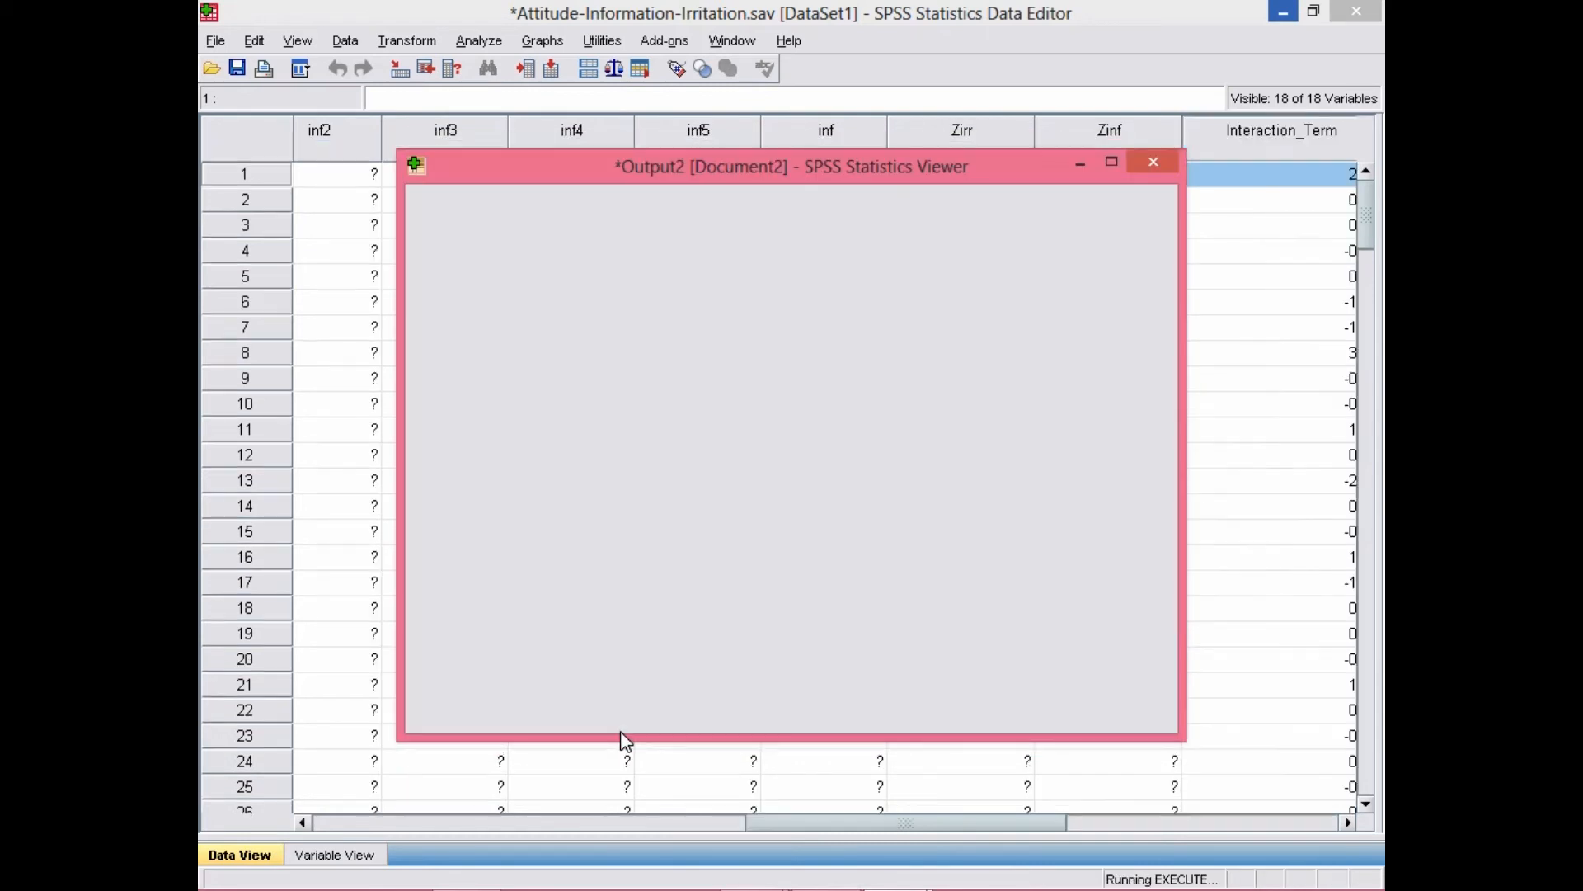
pyautogui.click(987, 144)
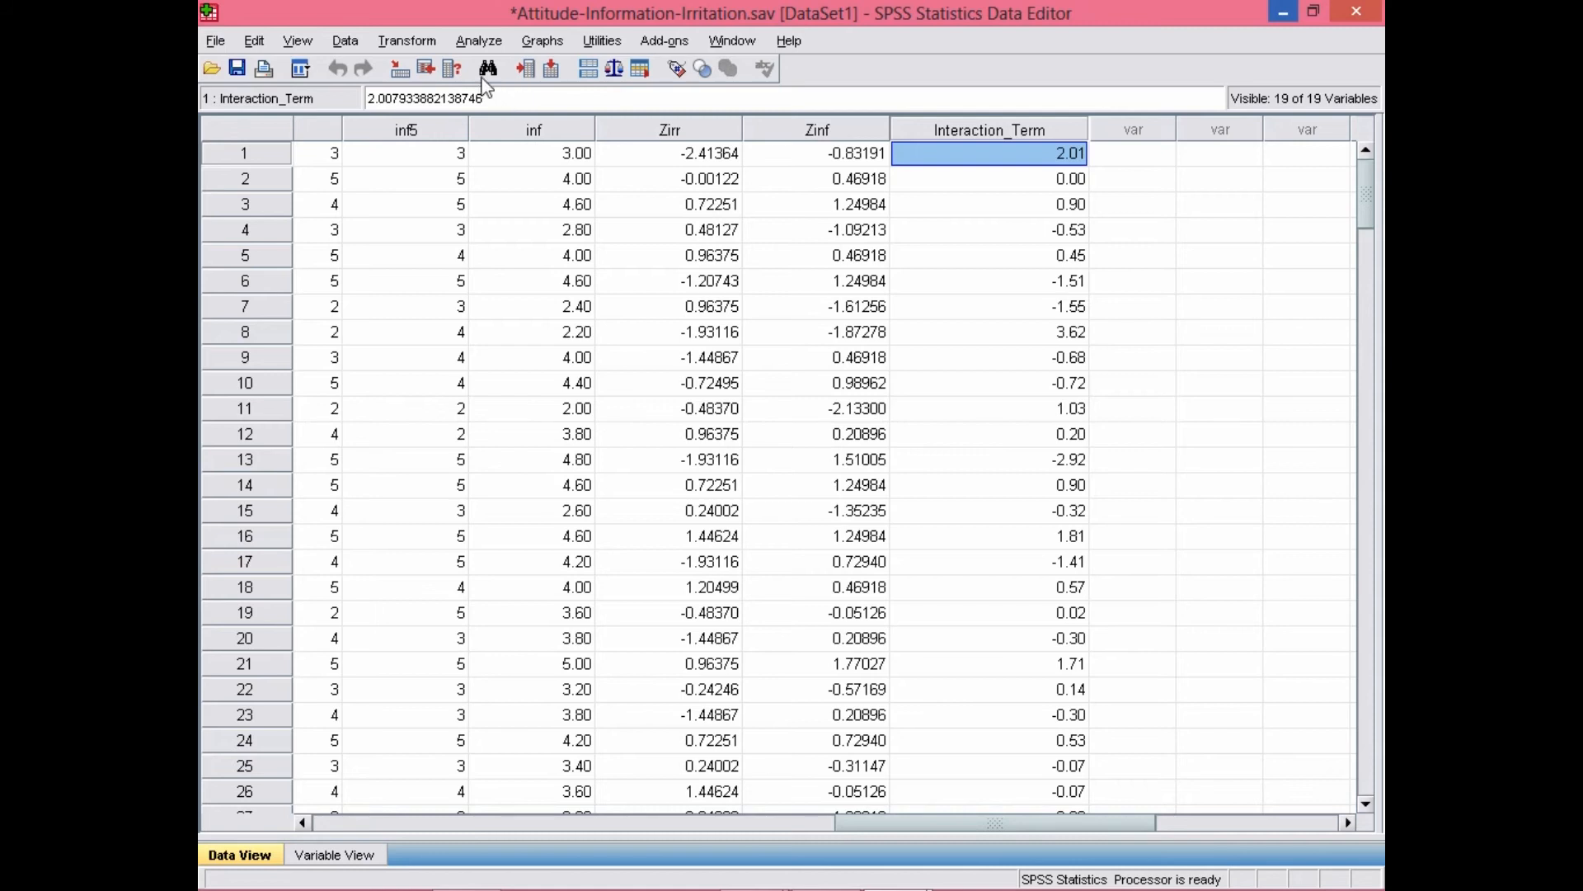
# Set up a linear regression with att as the dependent variable.
pyautogui.click(473, 46)
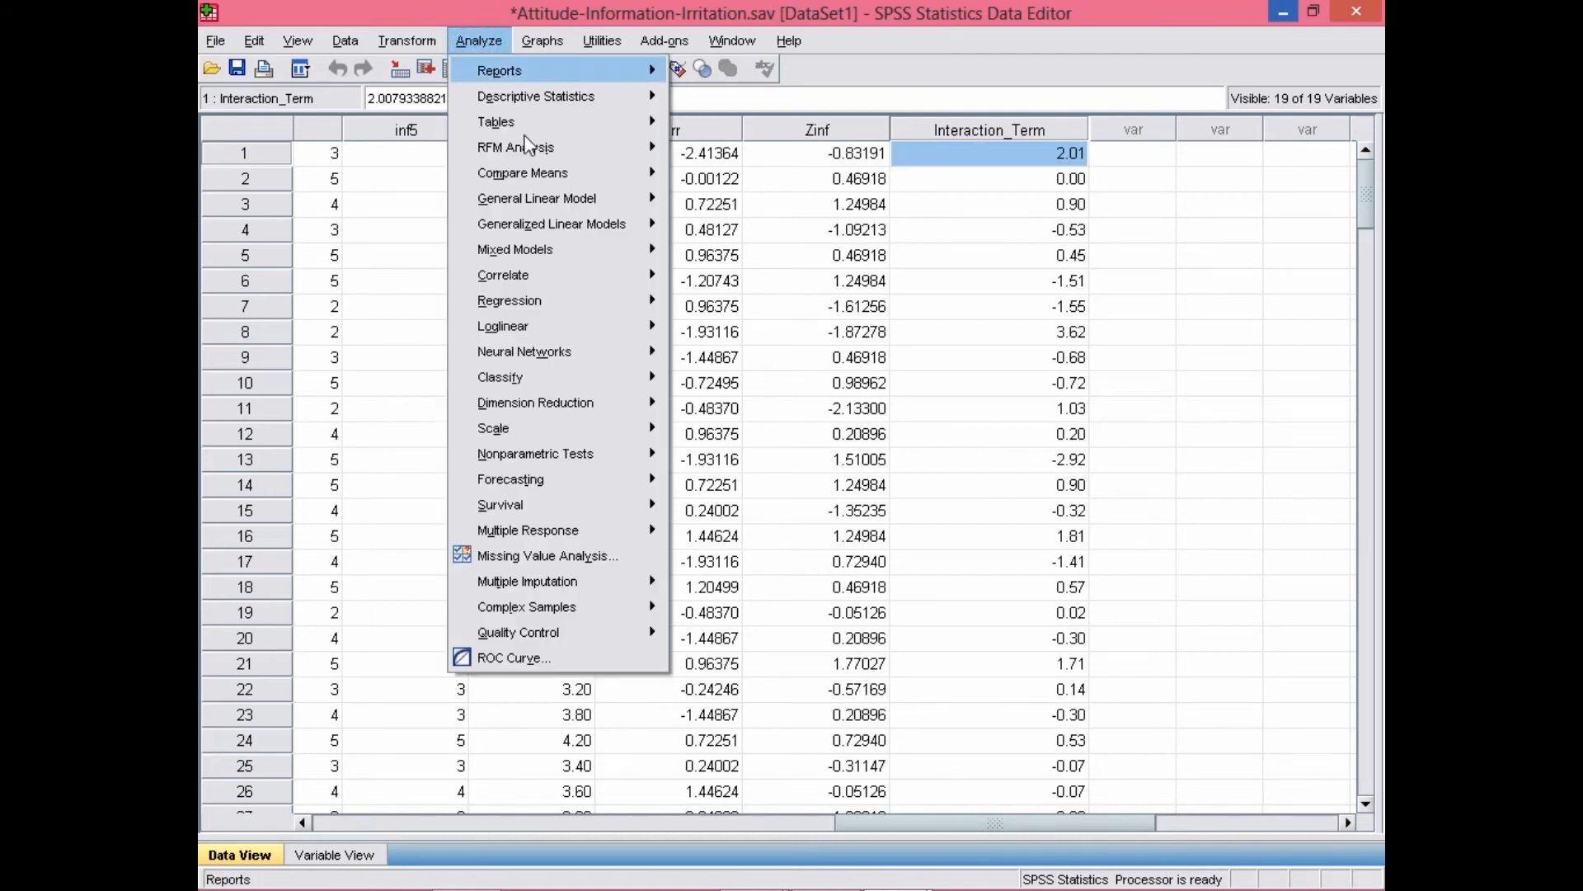
pyautogui.moveTo(608, 302)
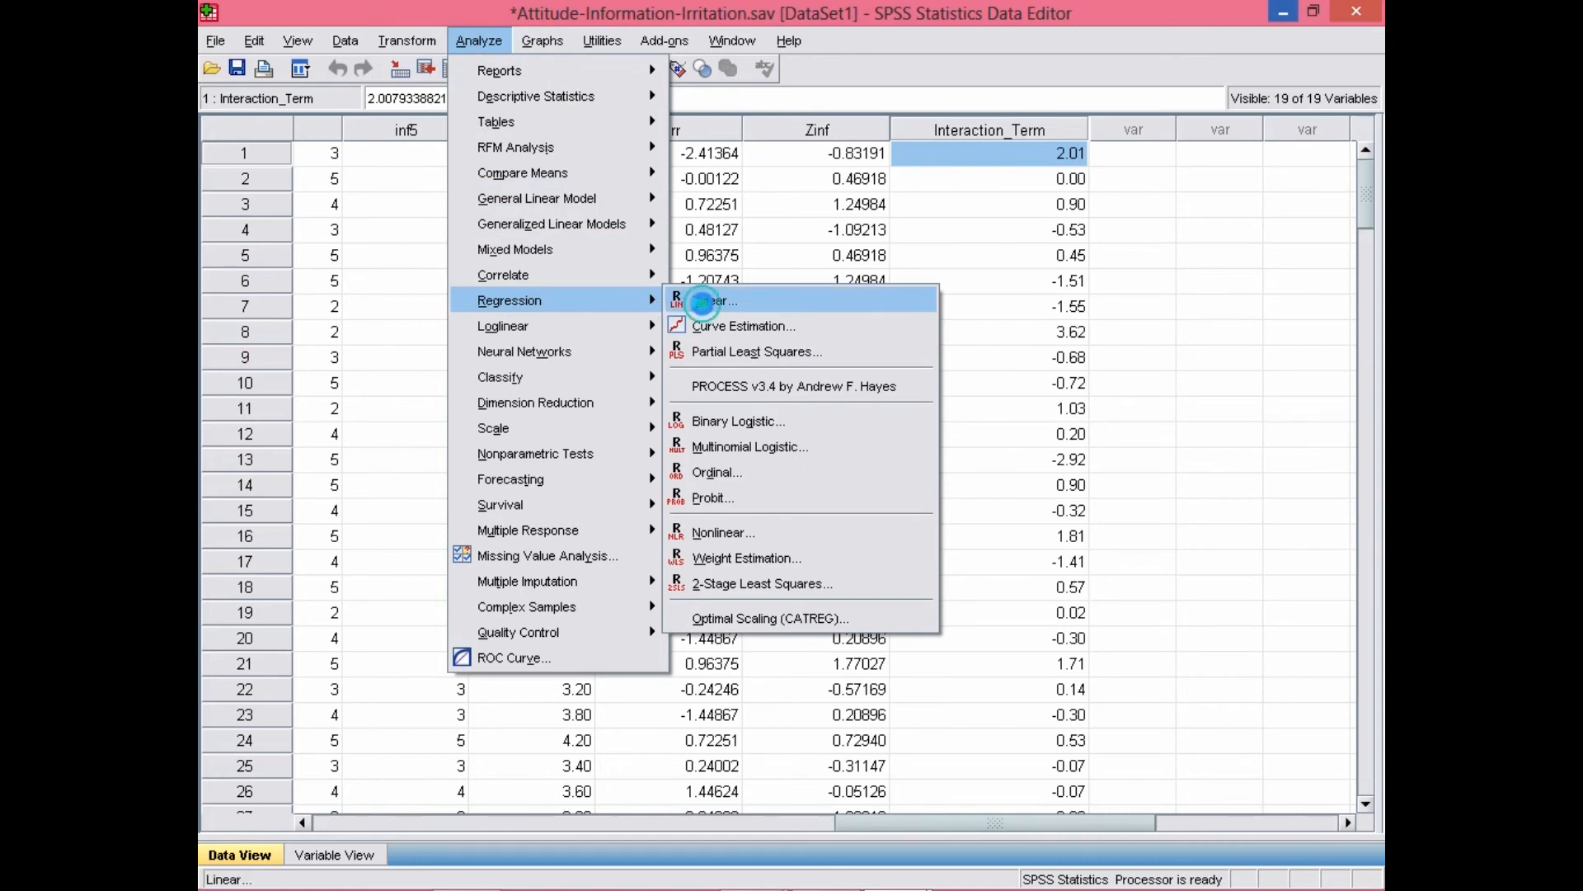
pyautogui.click(703, 305)
pyautogui.click(526, 363)
pyautogui.click(697, 270)
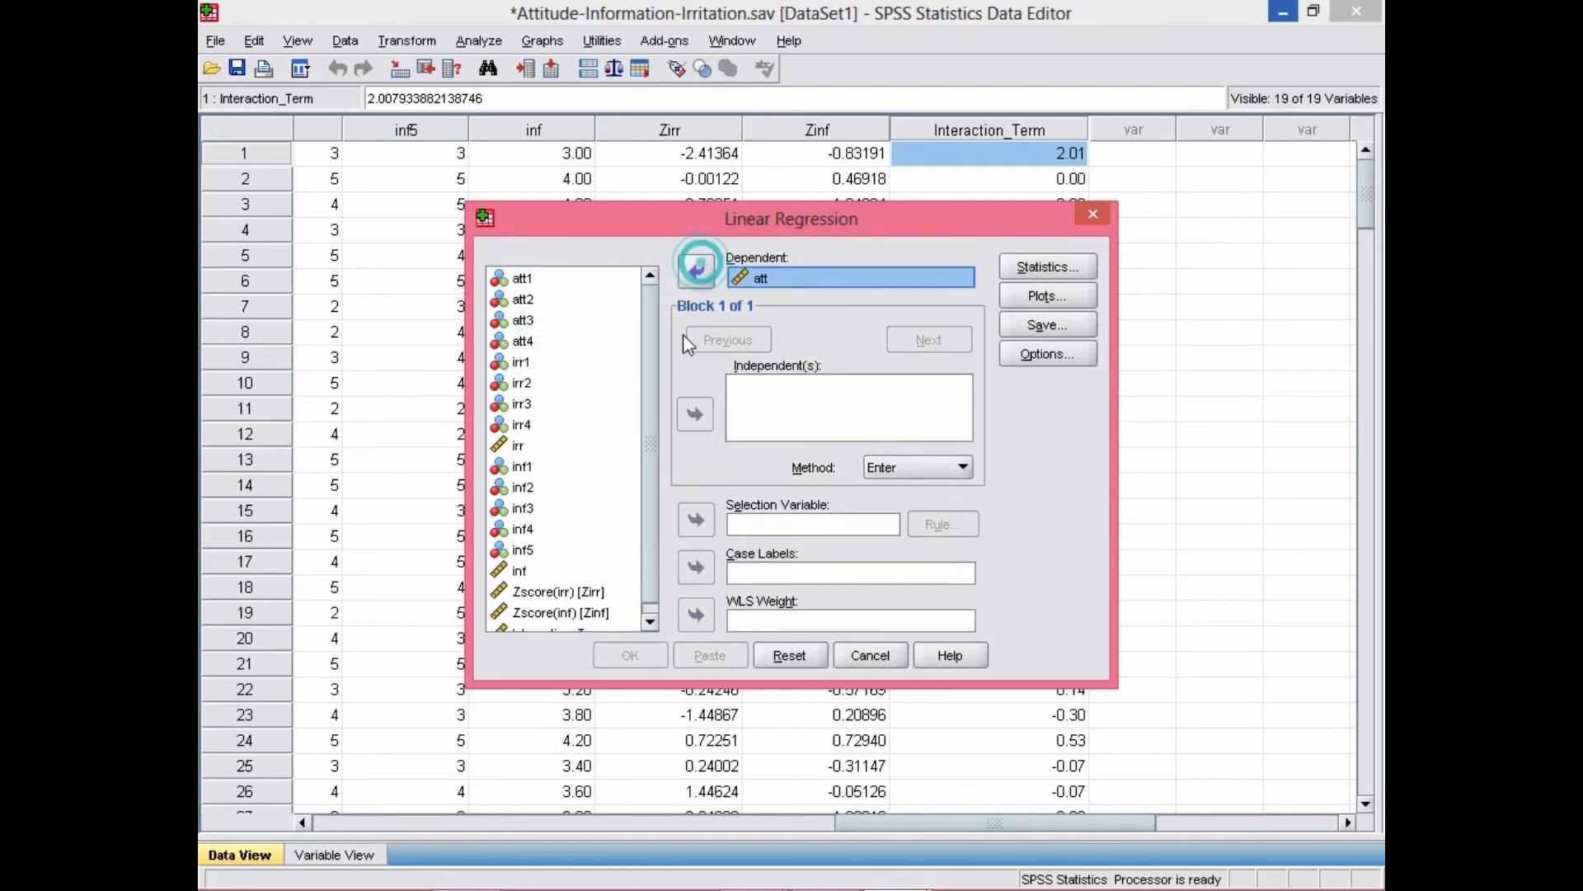
# Add inf and irr as independent variables of the linear regression.
pyautogui.moveTo(656, 354); pyautogui.dragTo(651, 413)
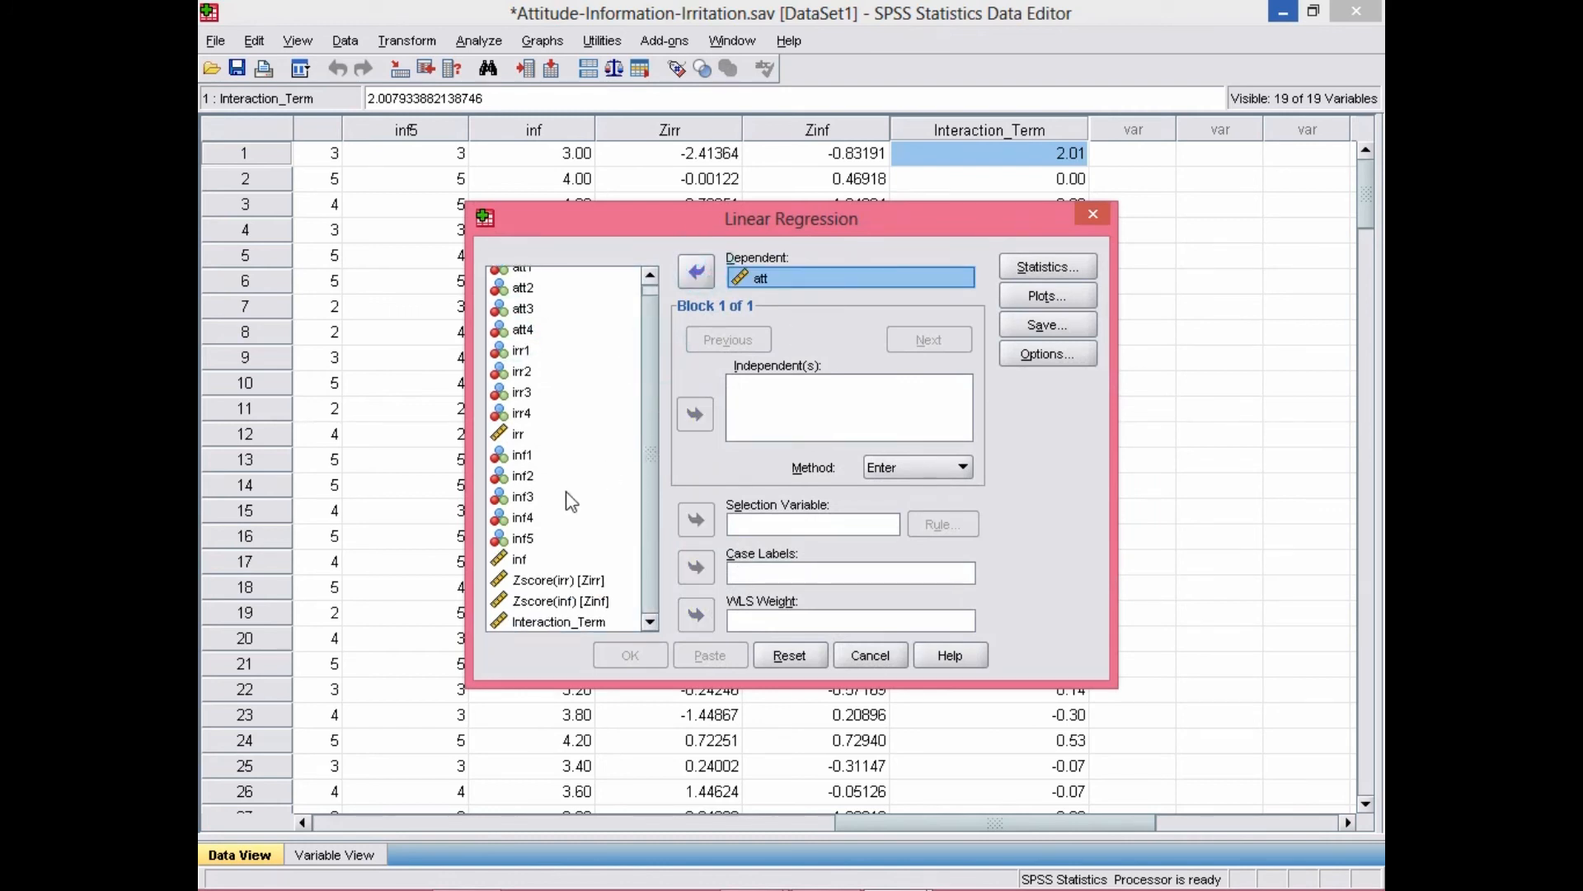
pyautogui.click(513, 435)
pyautogui.click(515, 559)
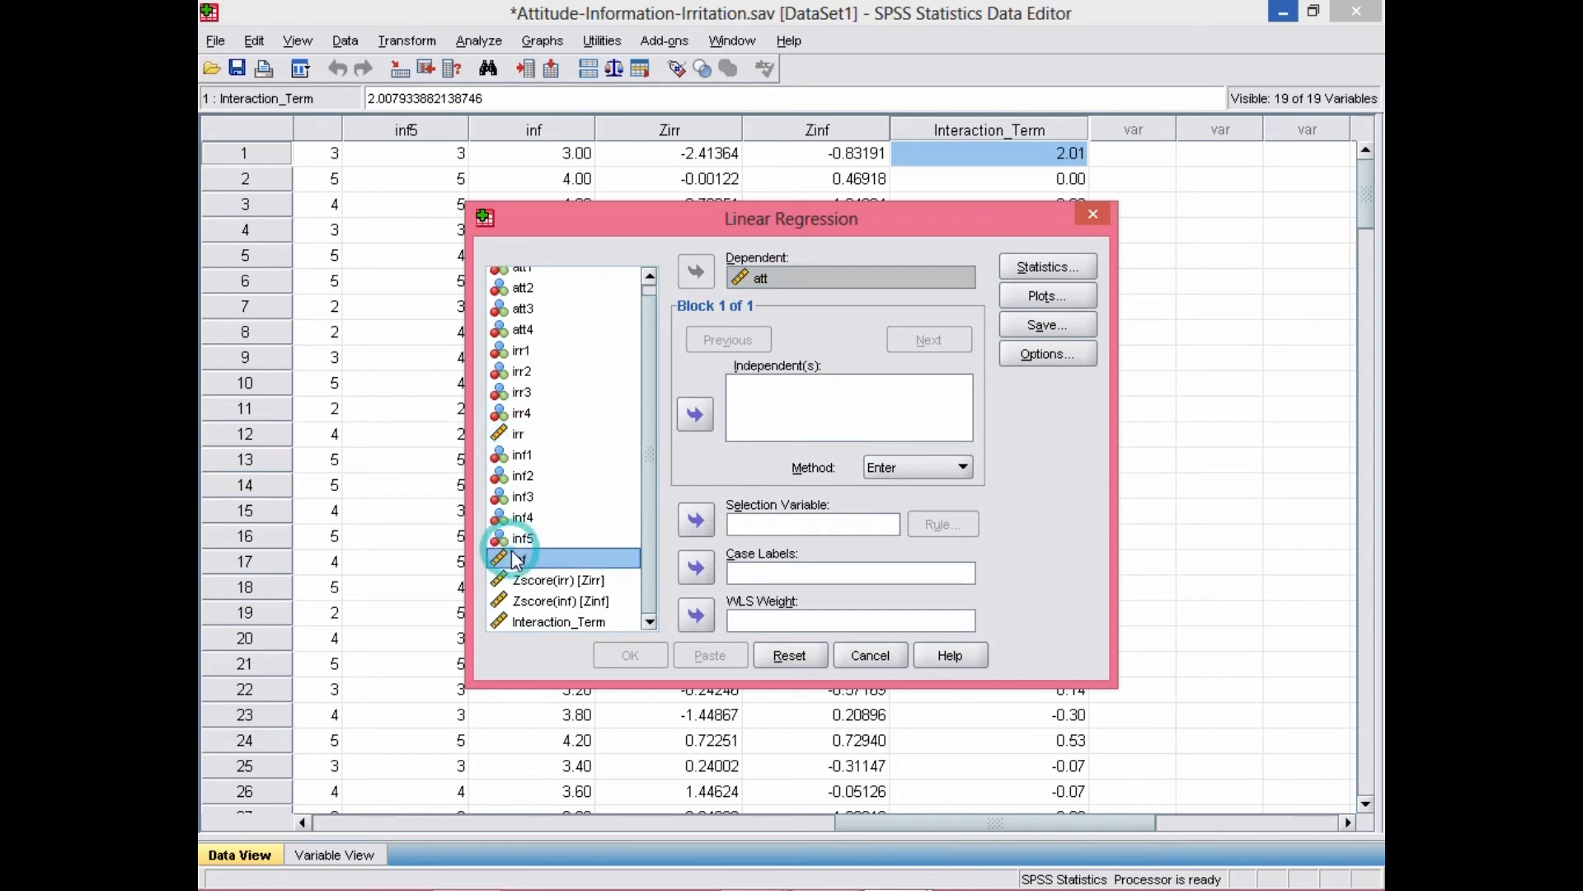
pyautogui.click(696, 414)
pyautogui.click(515, 434)
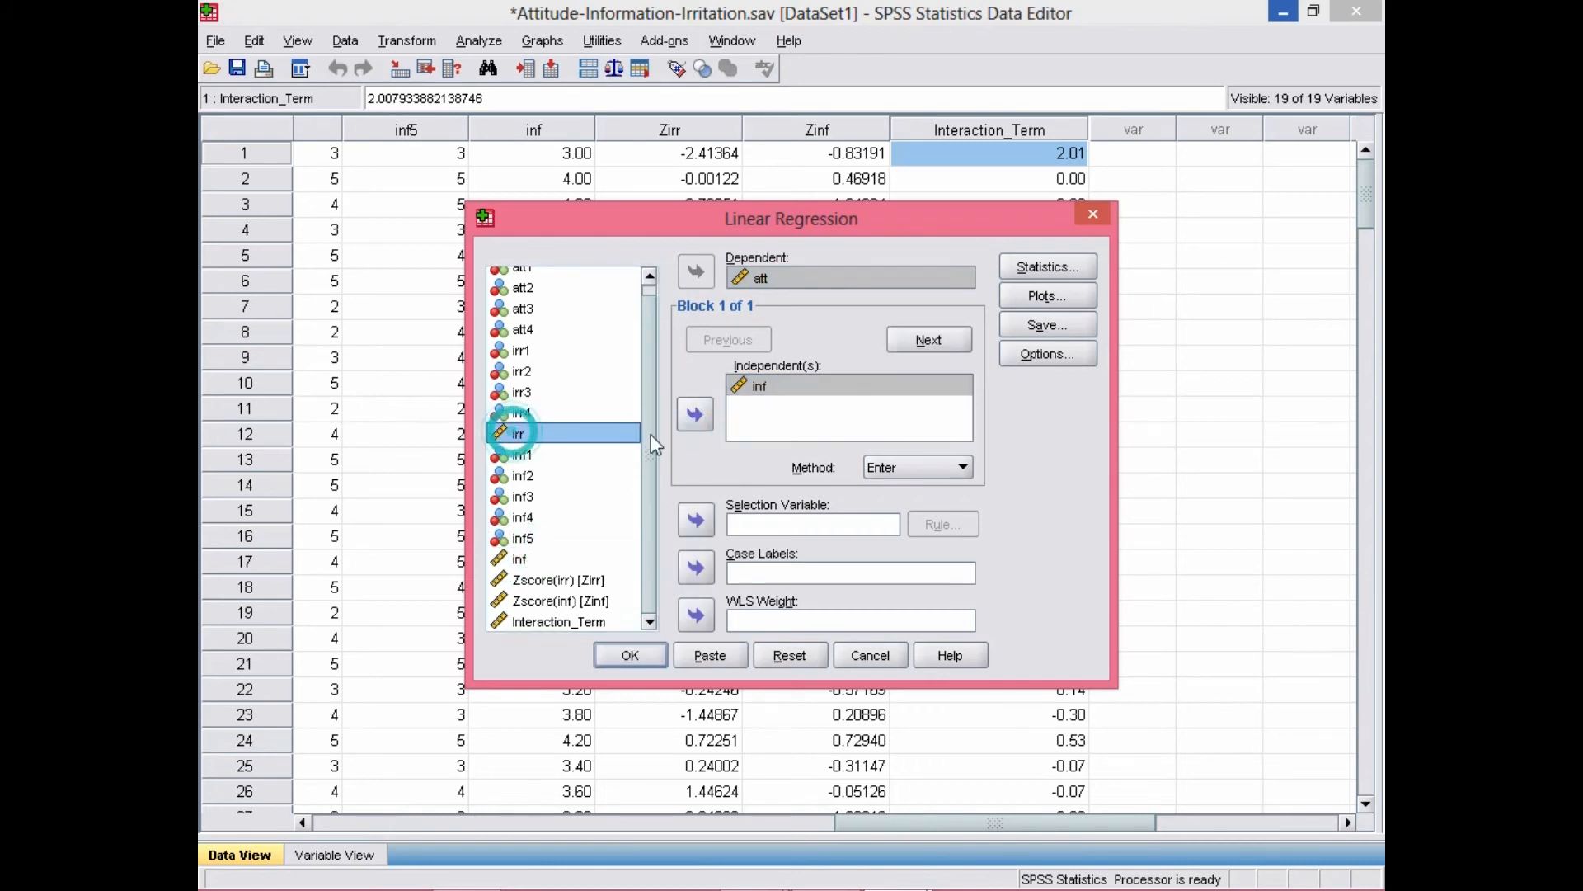
pyautogui.click(695, 414)
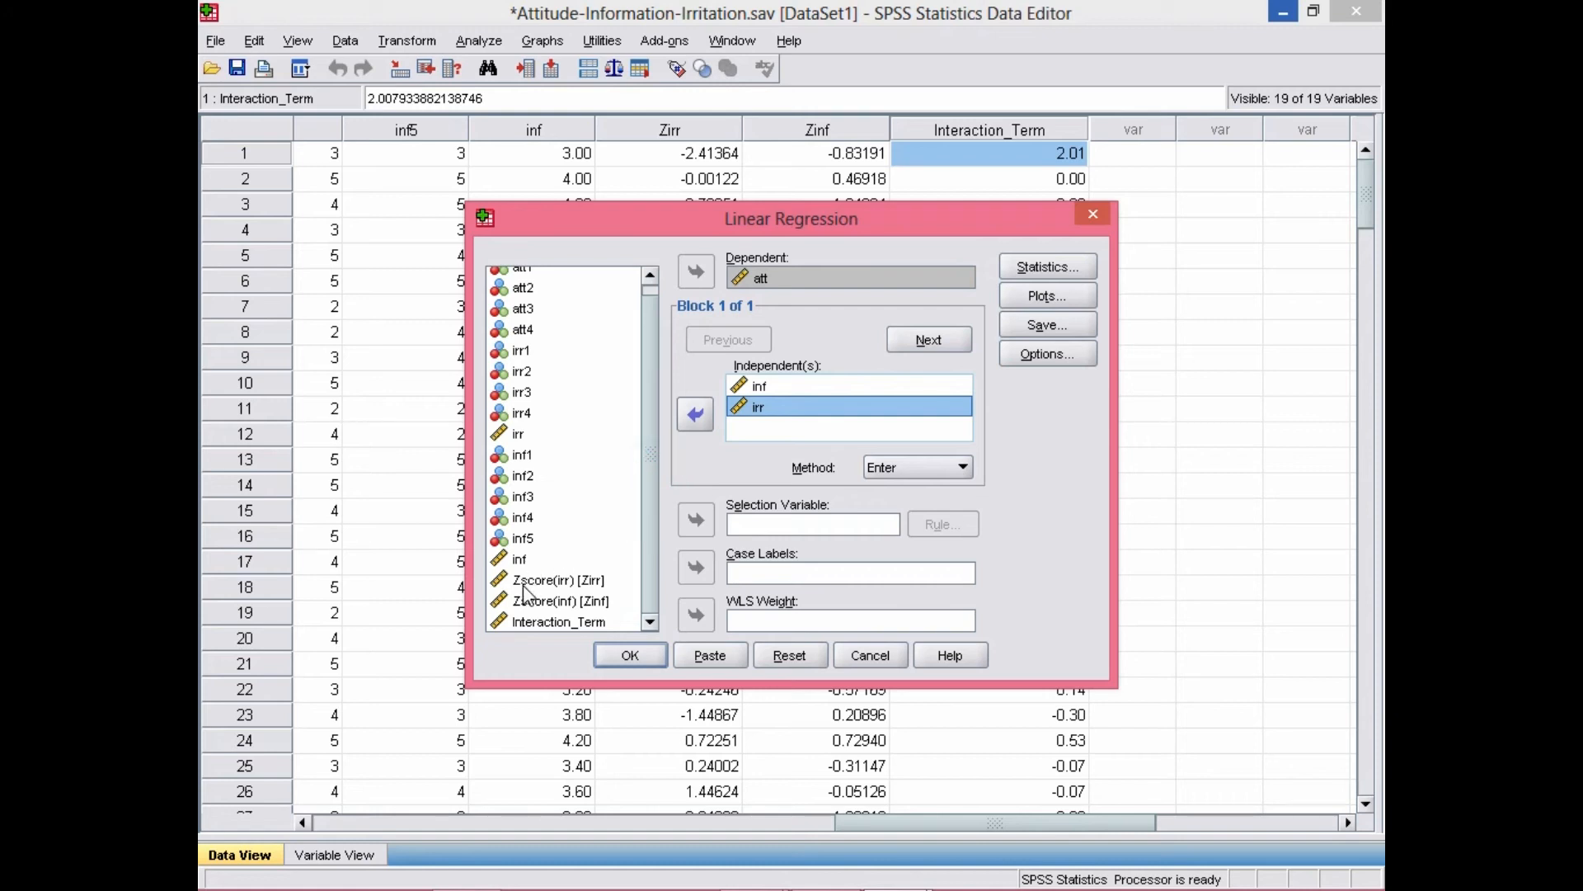
# Add Interaction_Term as a further independent variable, and run the regression with its output window maximized.
pyautogui.click(526, 622)
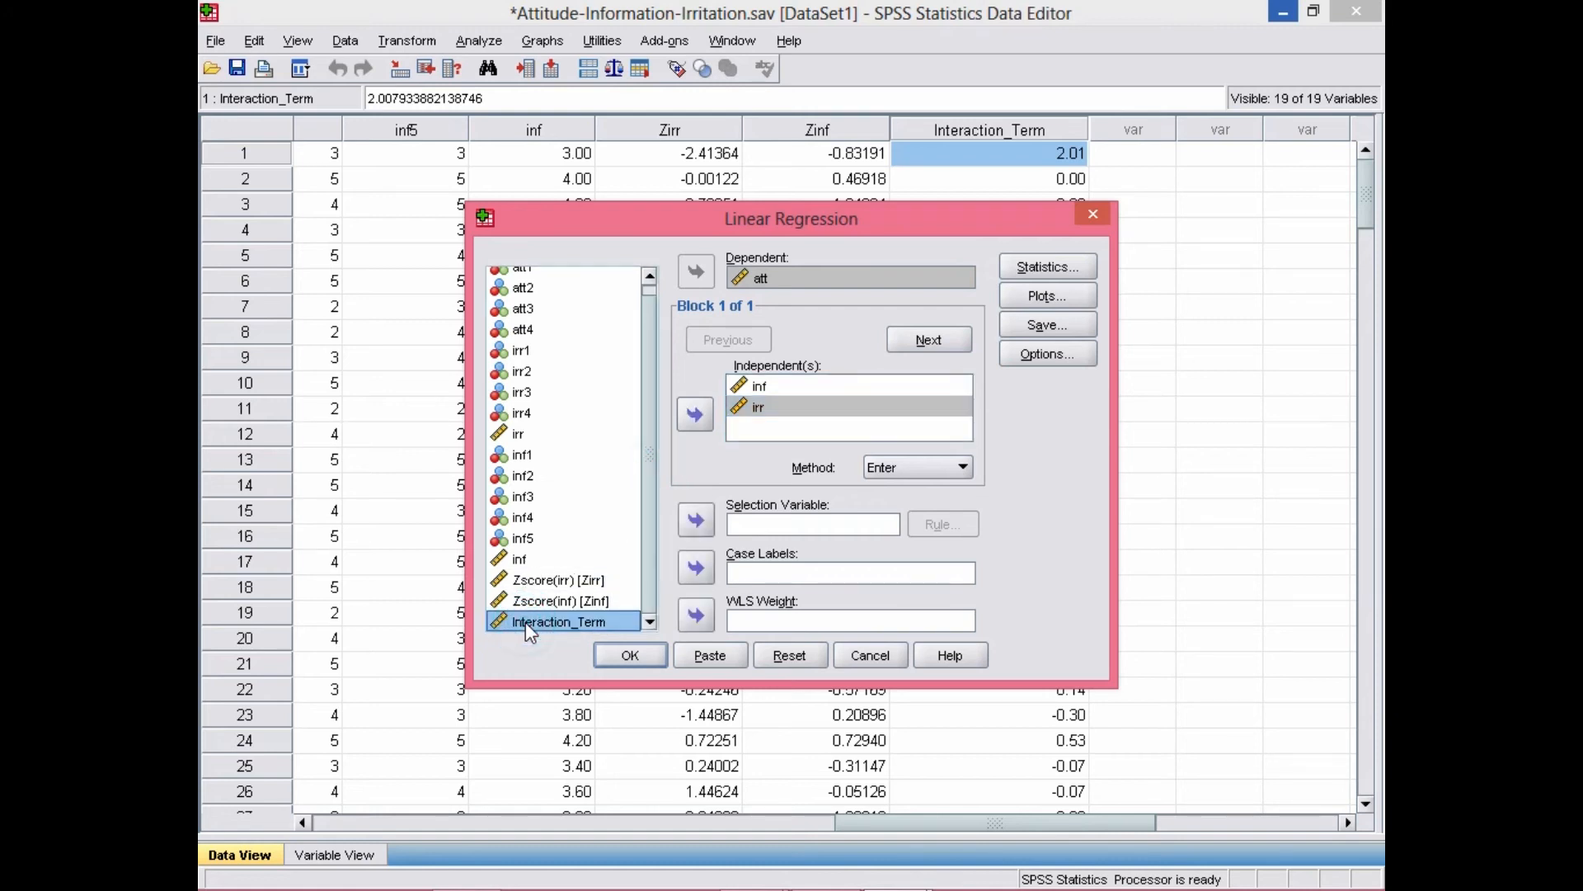
pyautogui.click(693, 418)
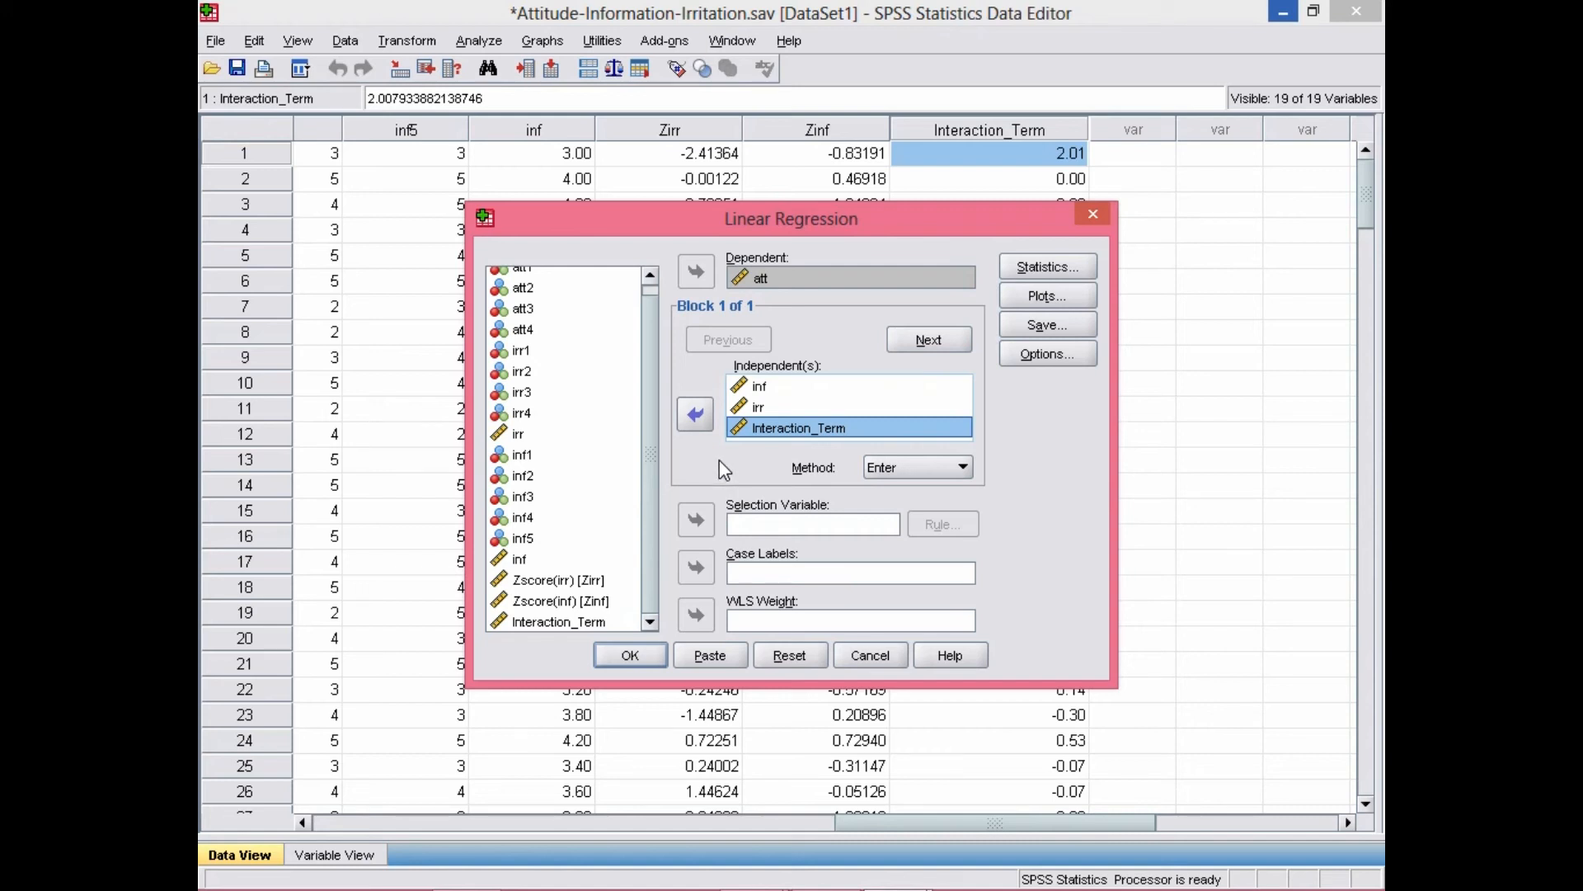
pyautogui.click(628, 655)
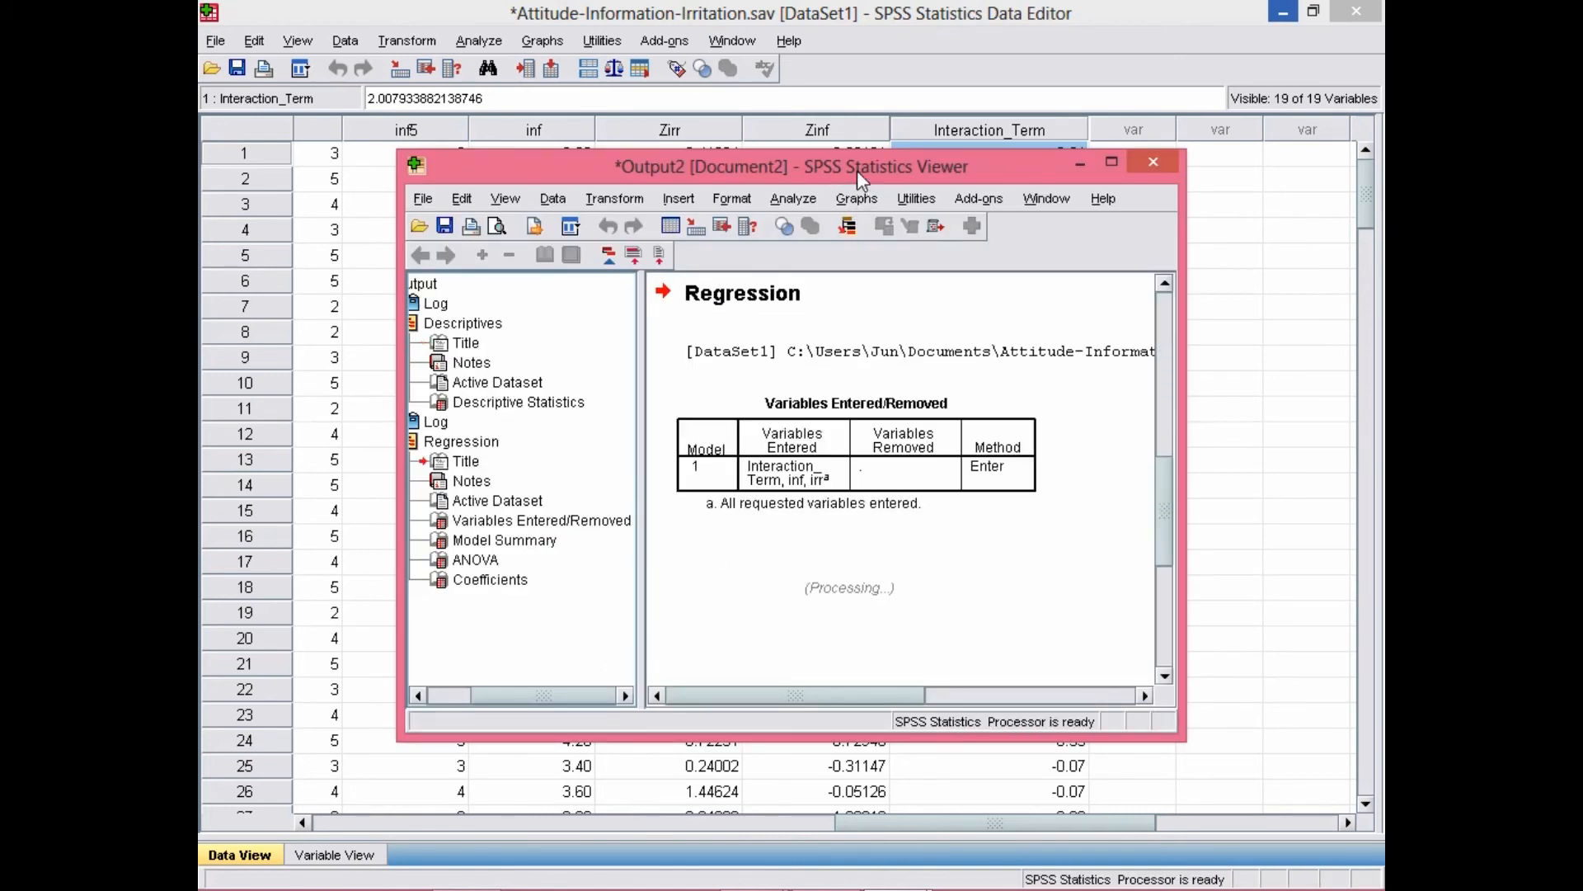
pyautogui.doubleClick(858, 170)
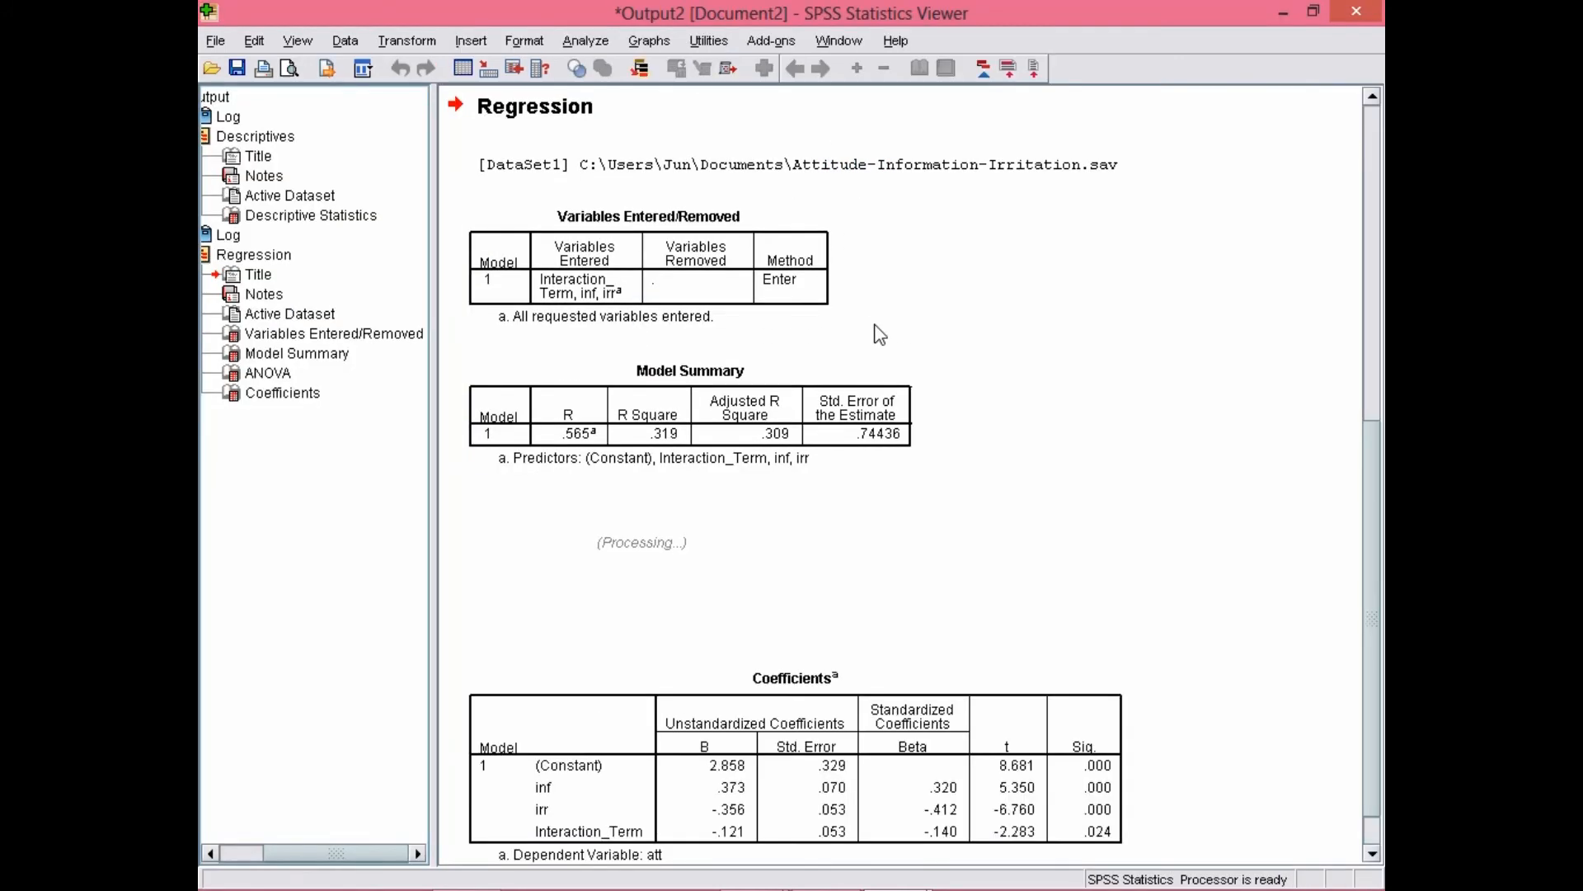